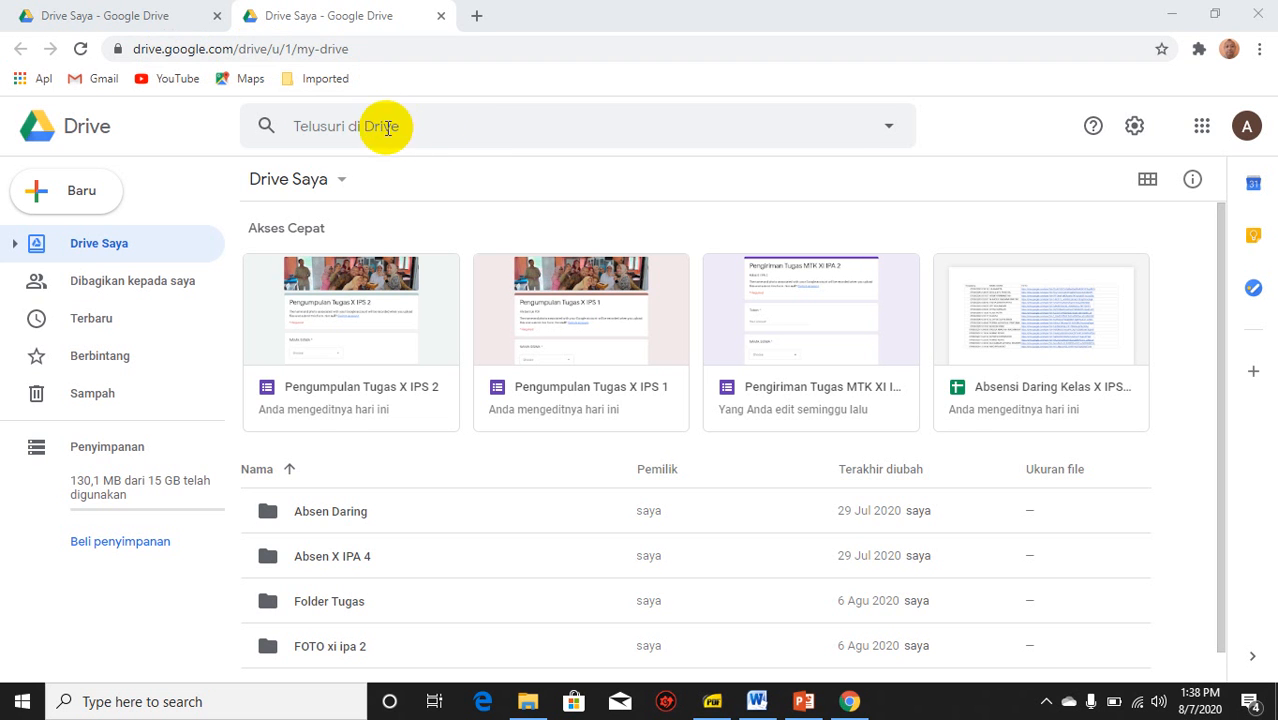
Create a folder named UH in Drive Saya and open it.
click(82, 191)
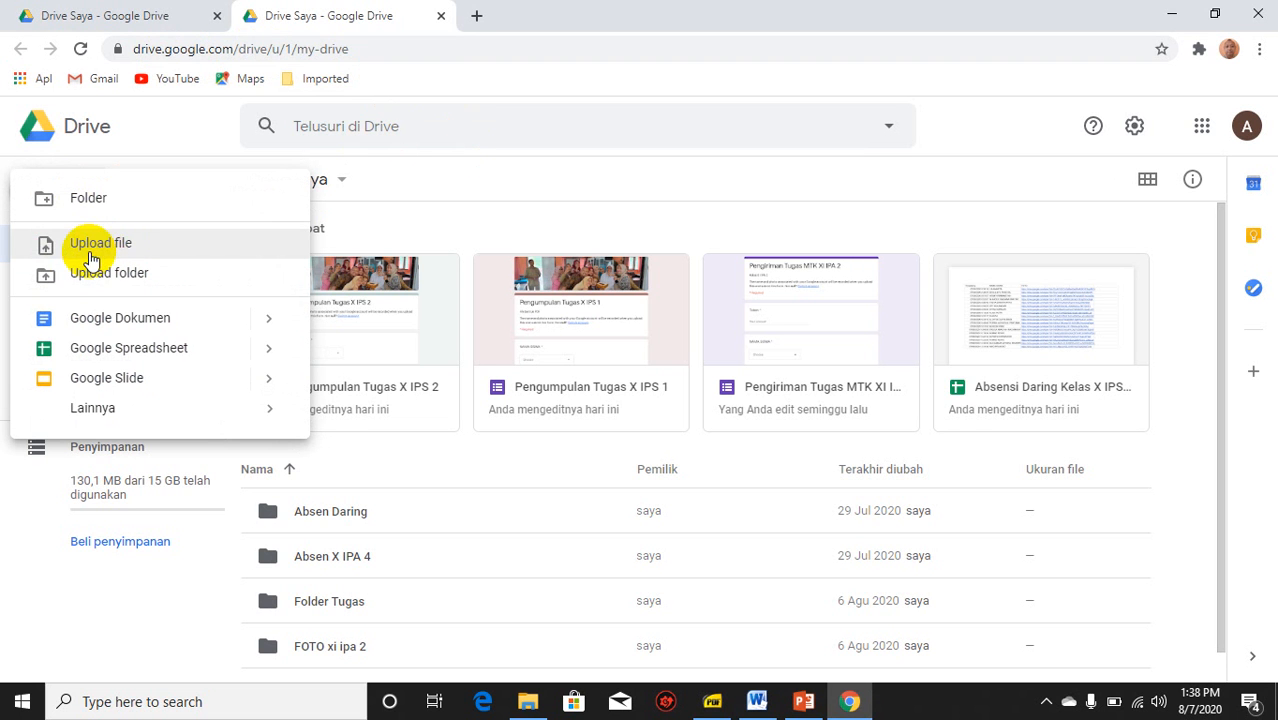
click(96, 203)
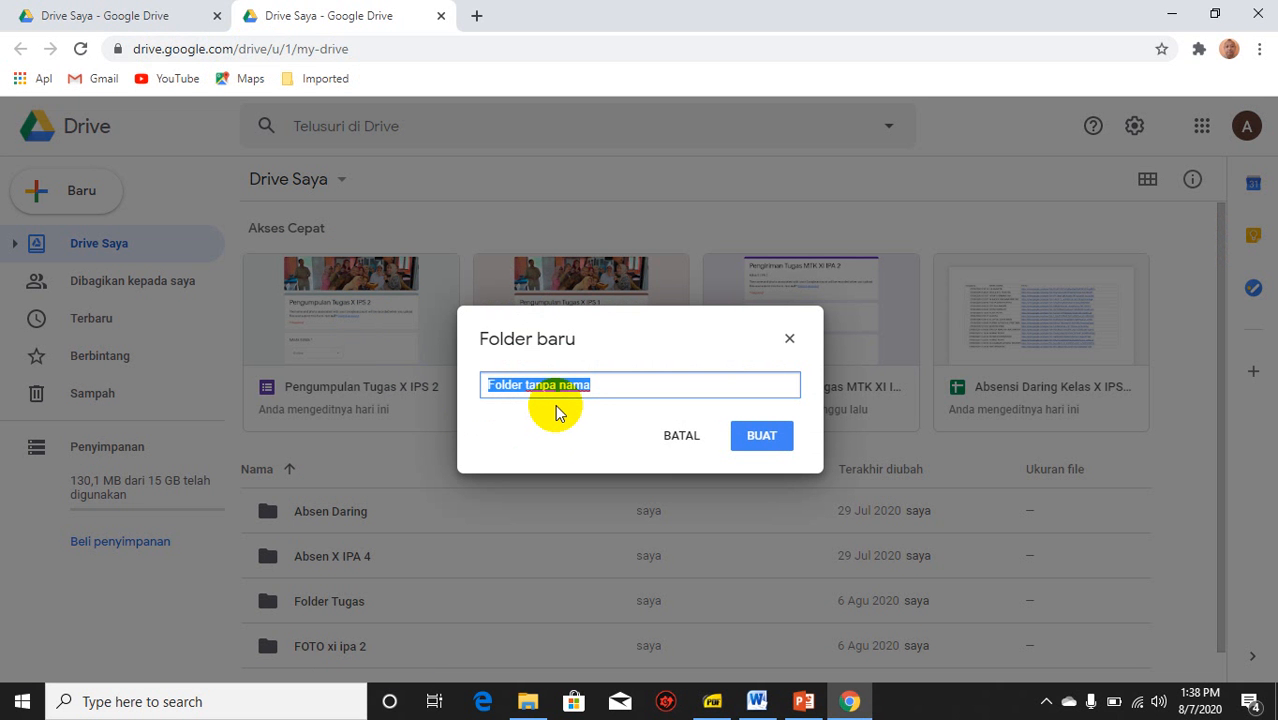
text(UH)
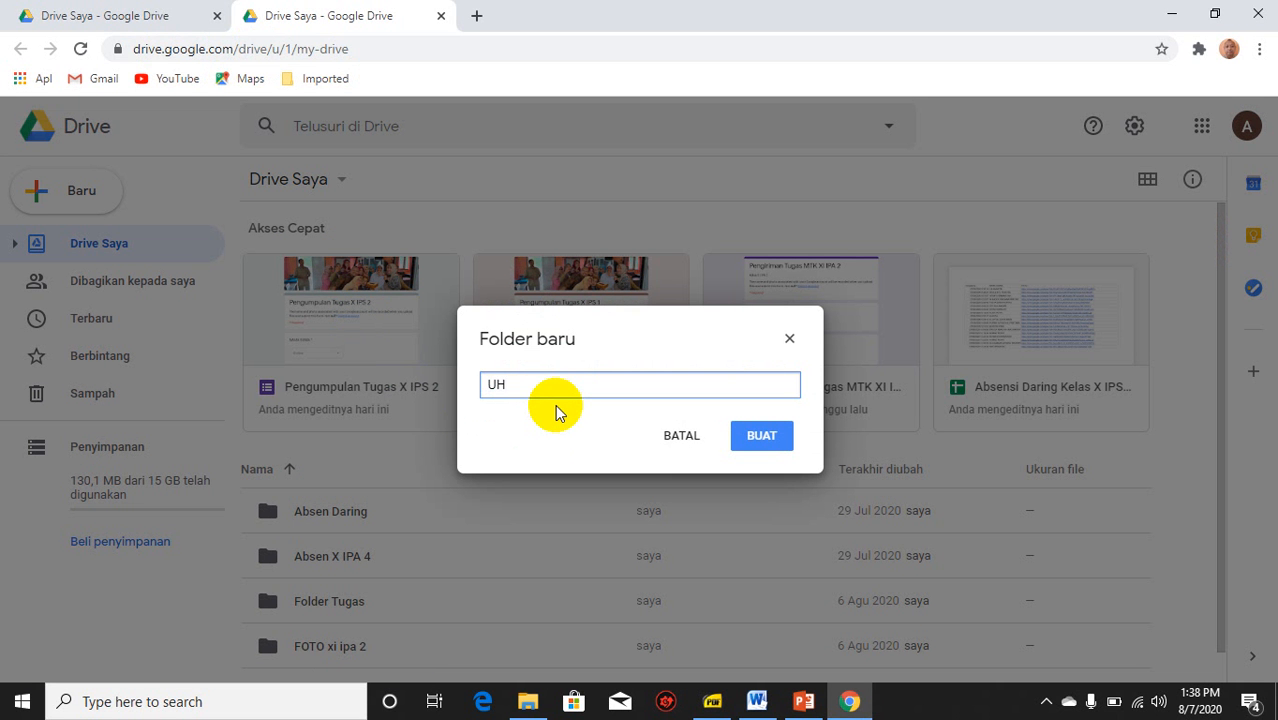
key(Return)
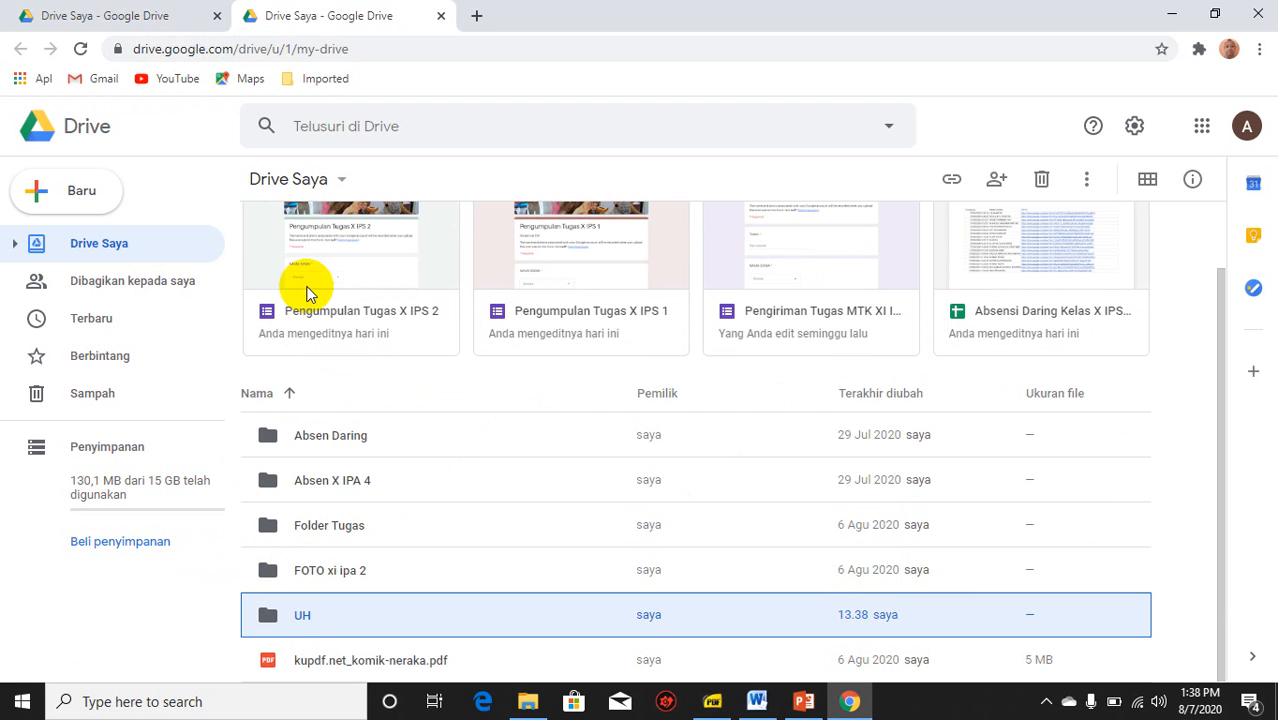
double_click(302, 614)
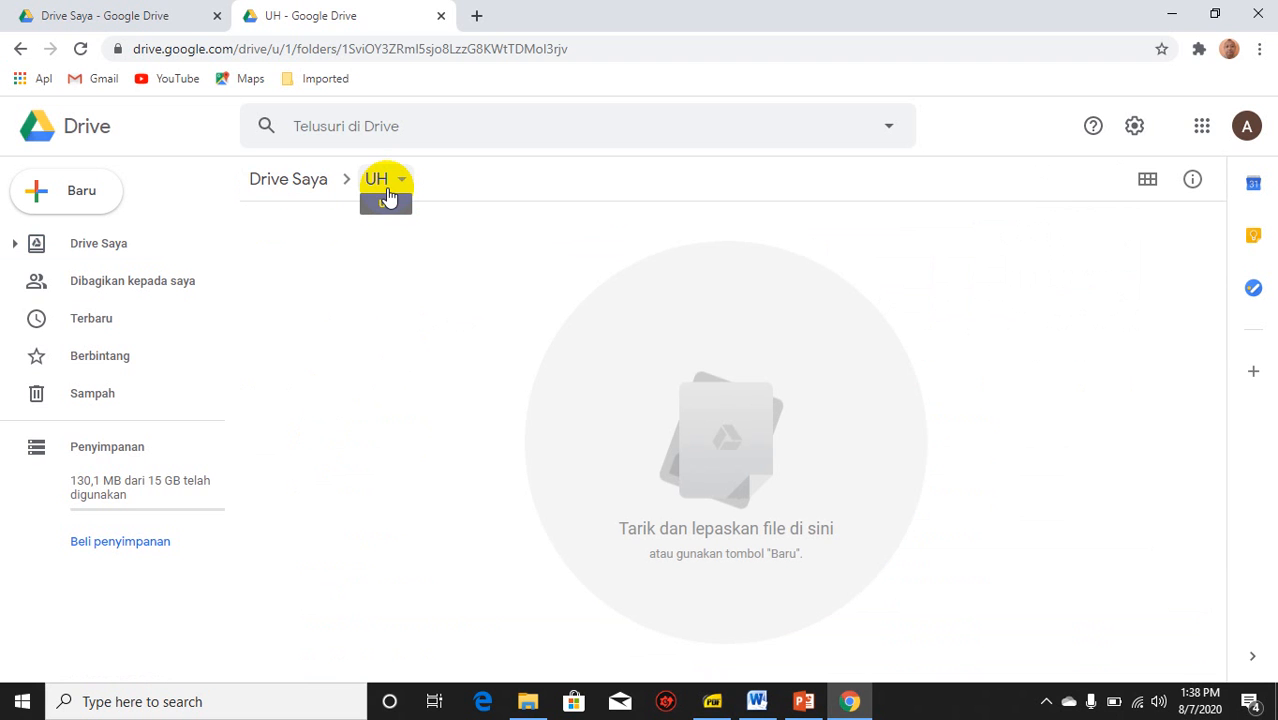
Create a new blank Google Formulir inside the UH folder.
click(52, 193)
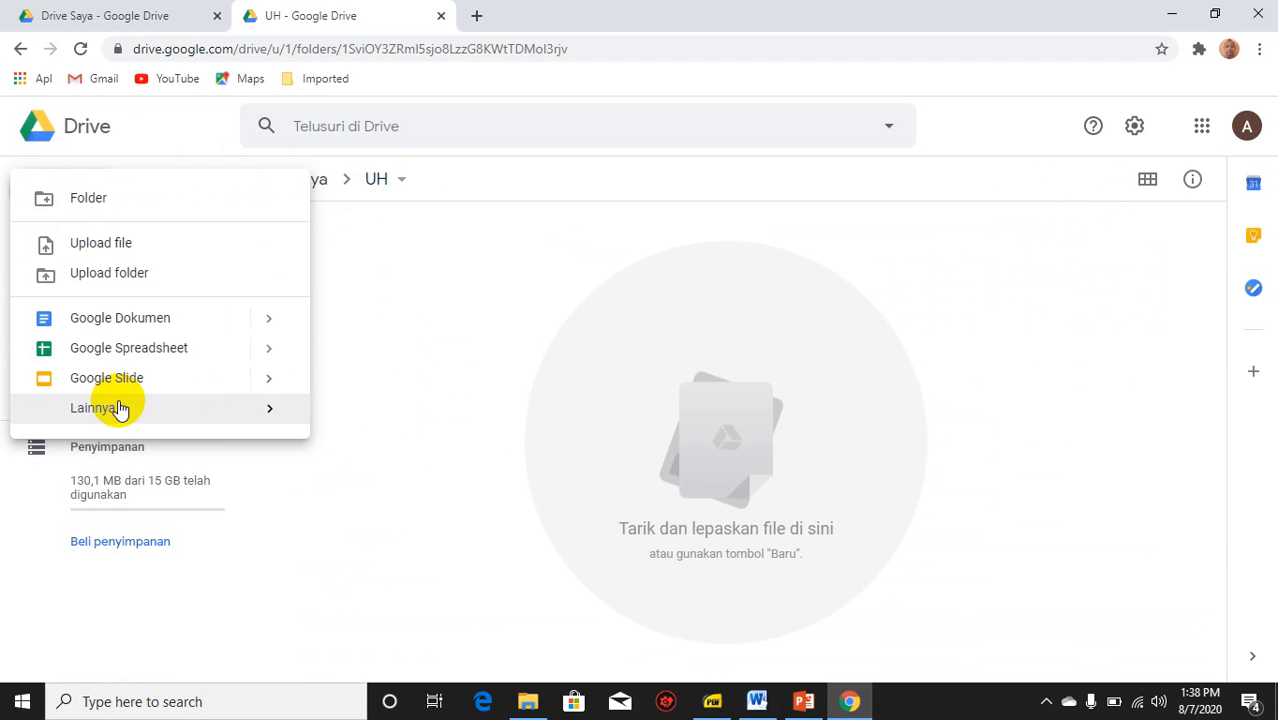
mouse_move(117, 405)
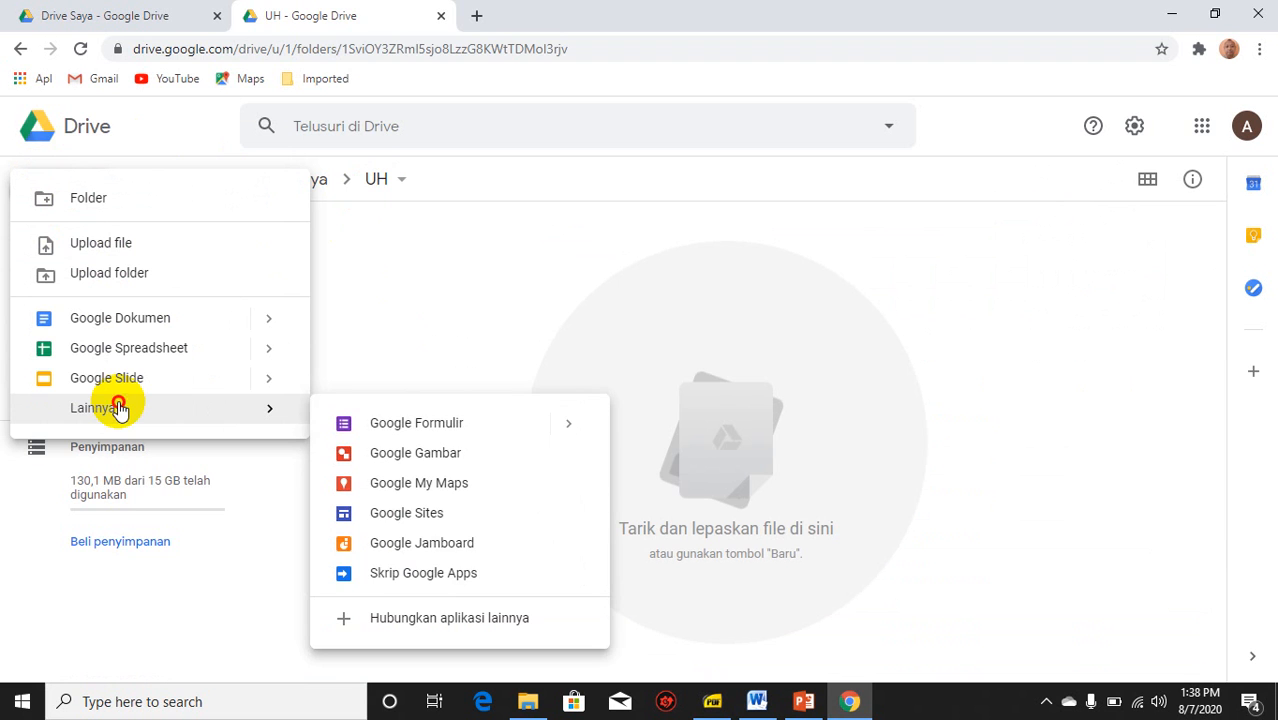
click(476, 426)
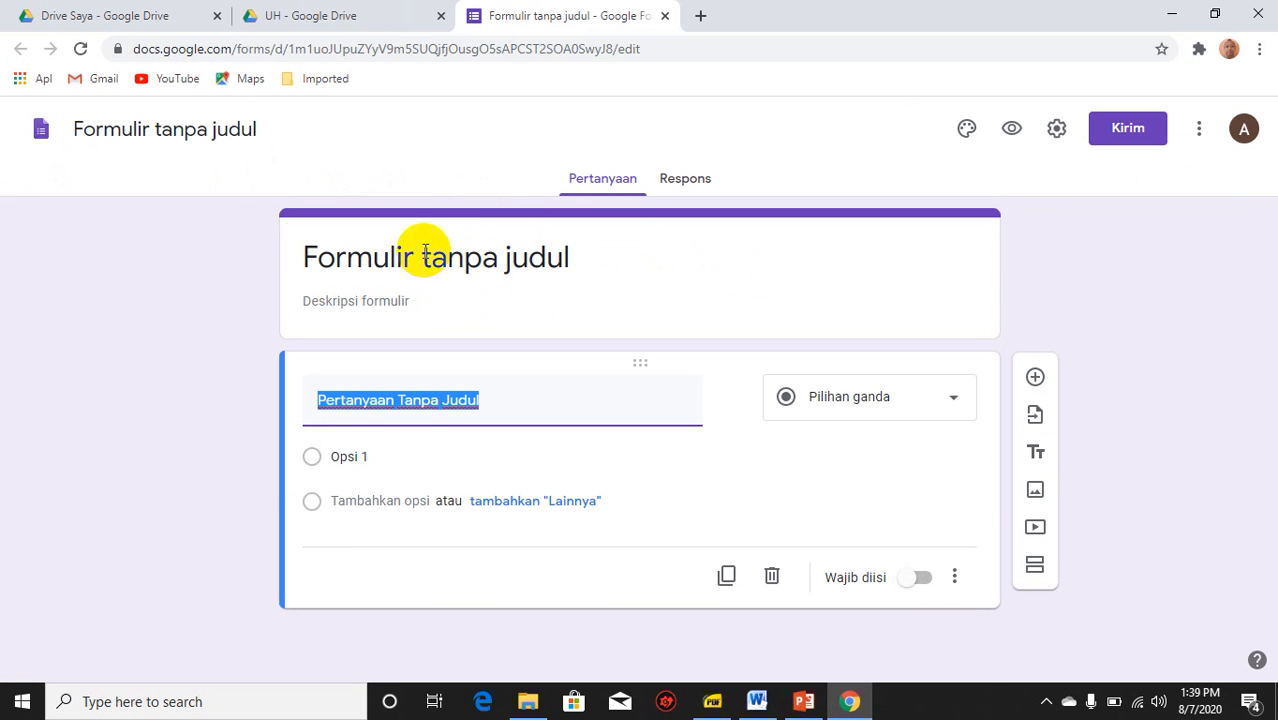
Name the form "UH MTK Kelas X IPS" and apply the same name as its heading.
click(153, 129)
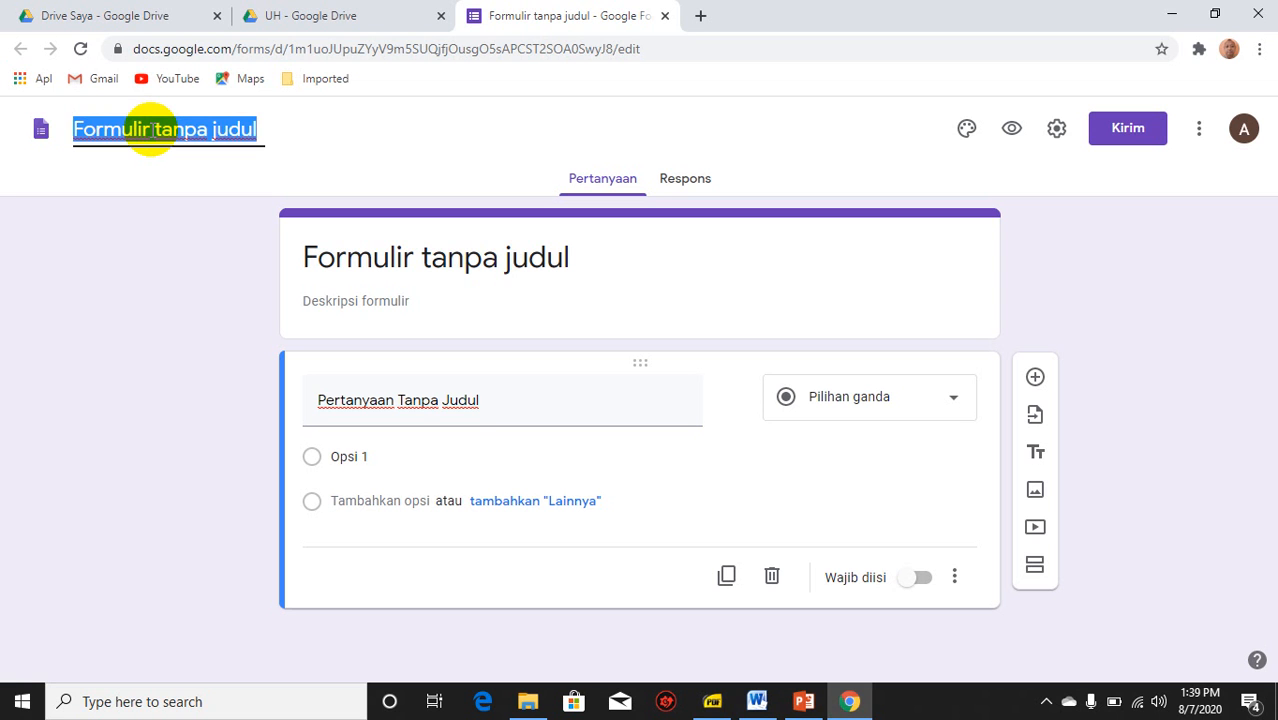
text(UH)
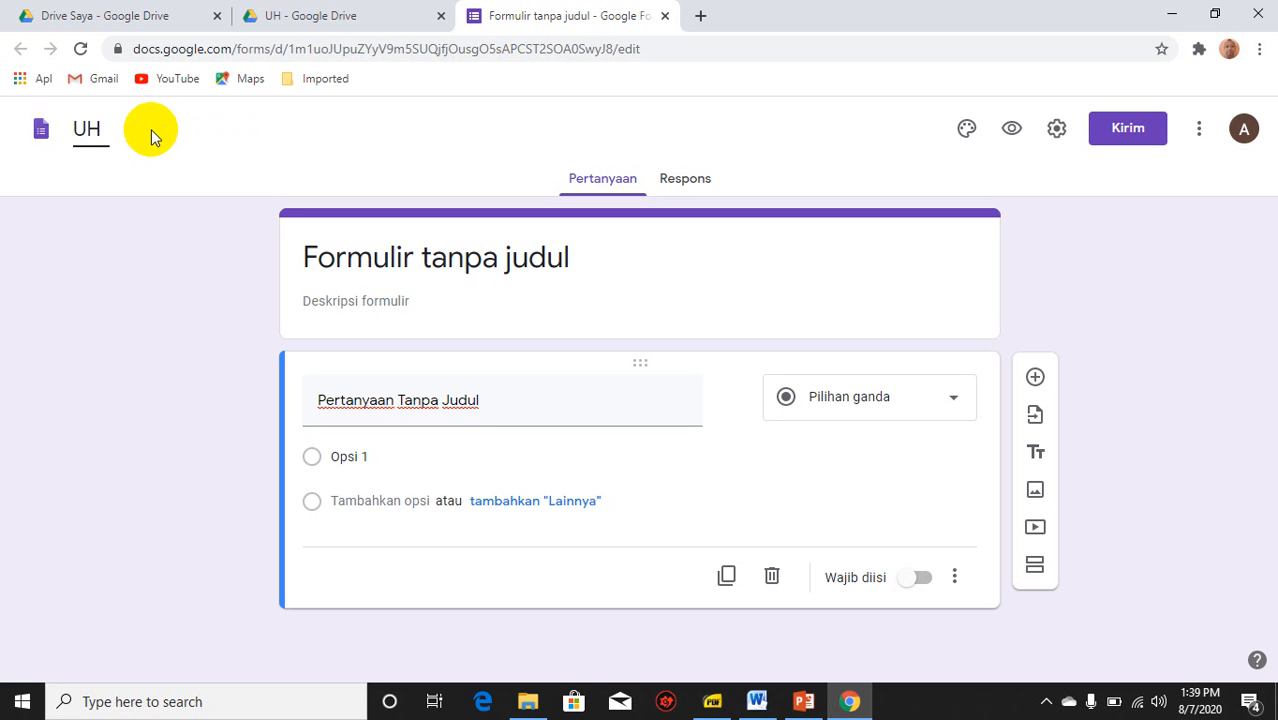
text( MTK Kelas X I)
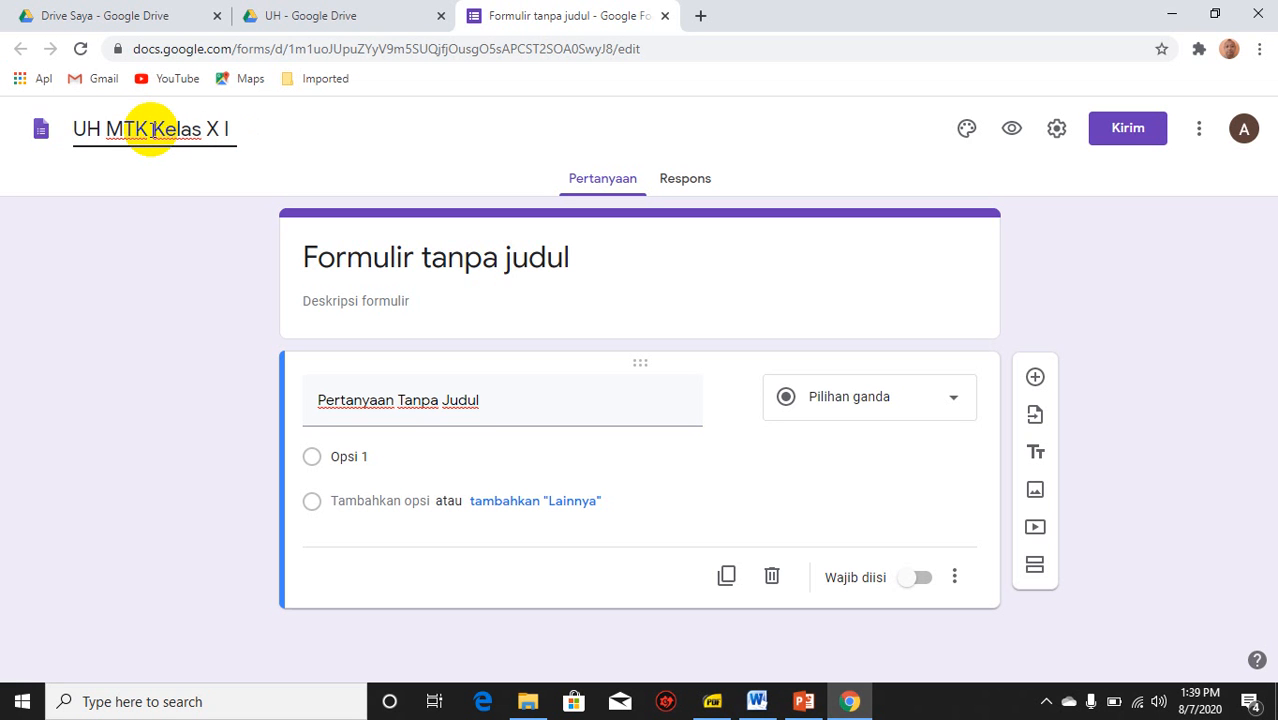
text(PS)
click(315, 240)
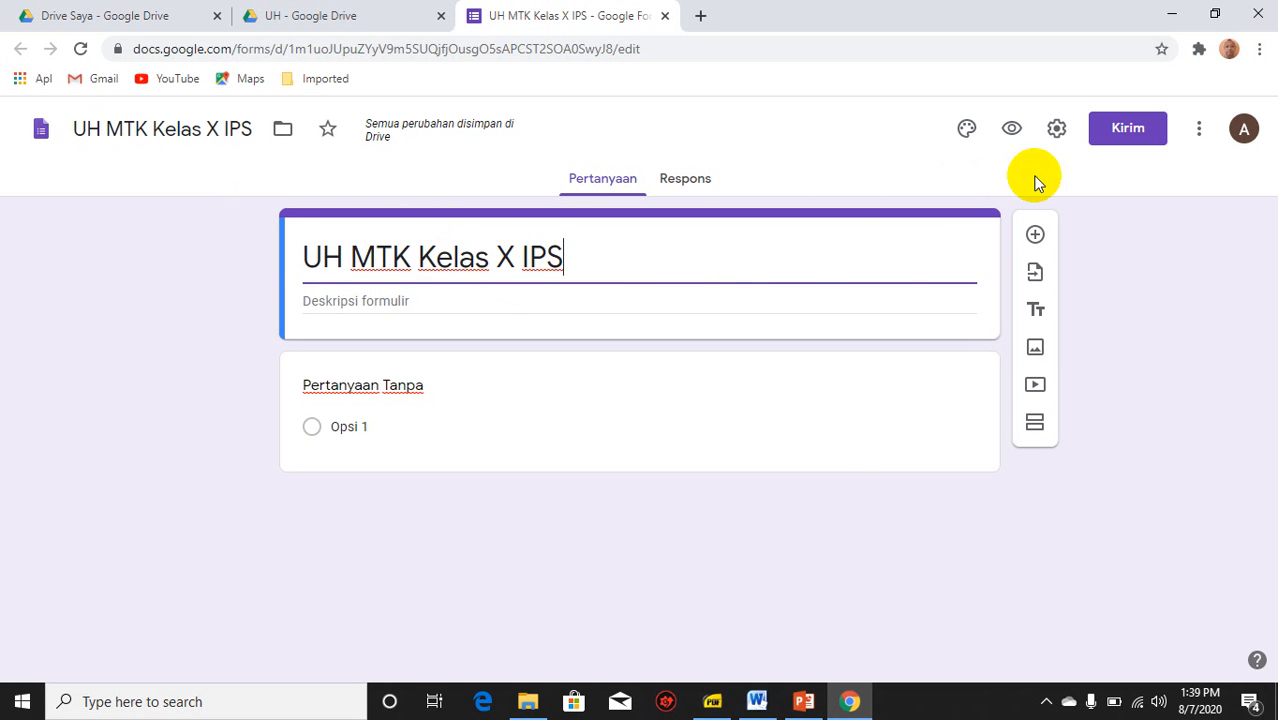
Make the form a quiz in its settings, release grades after manual review, and stop respondents from seeing missed questions.
click(1058, 130)
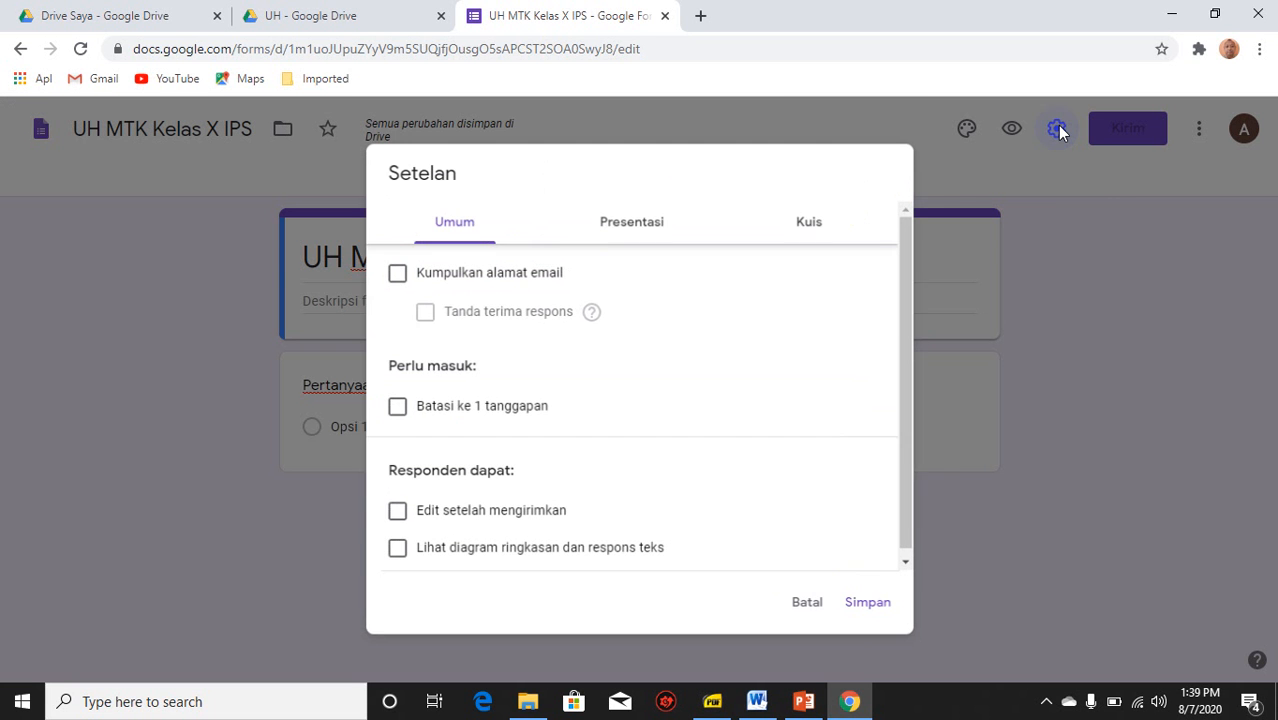
click(807, 222)
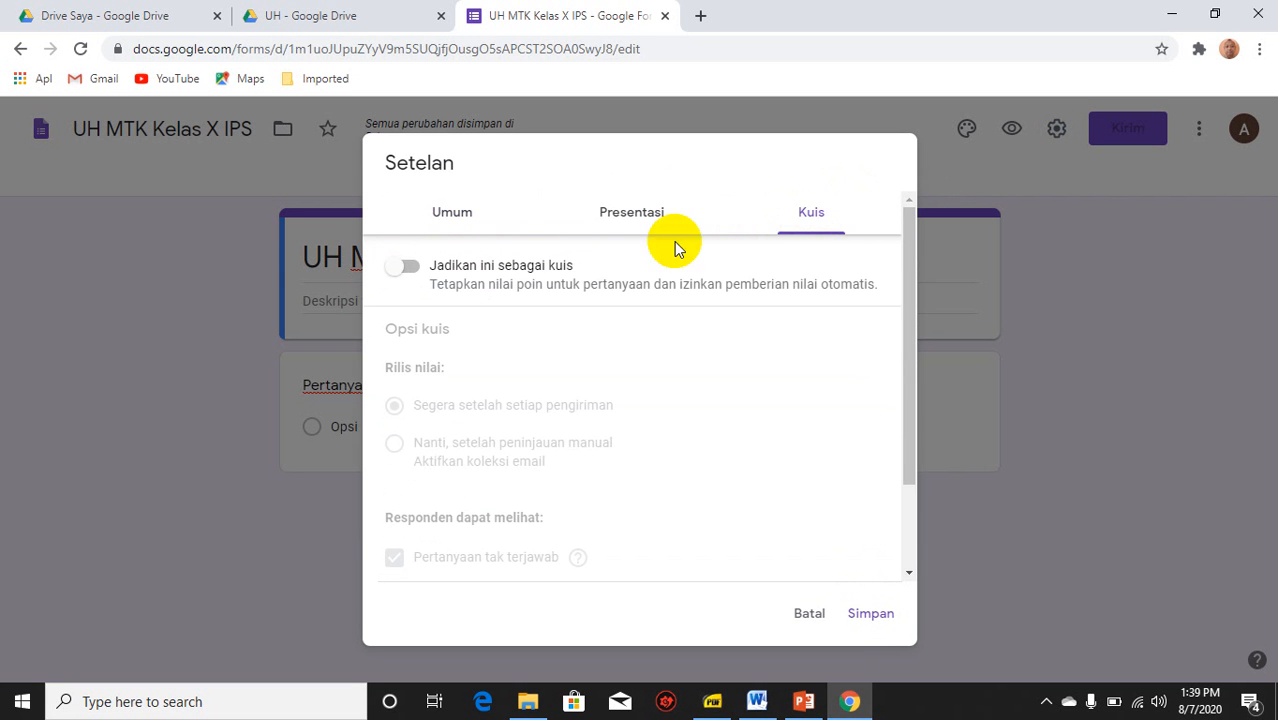
click(400, 266)
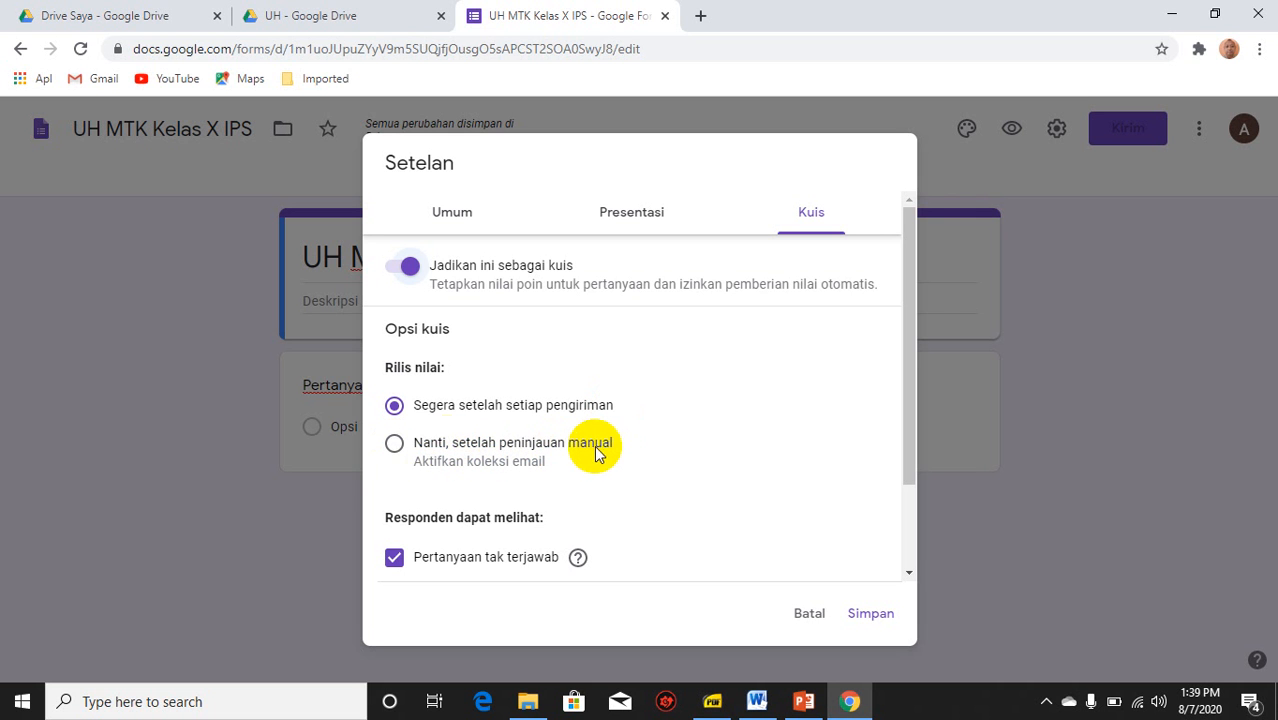
click(394, 443)
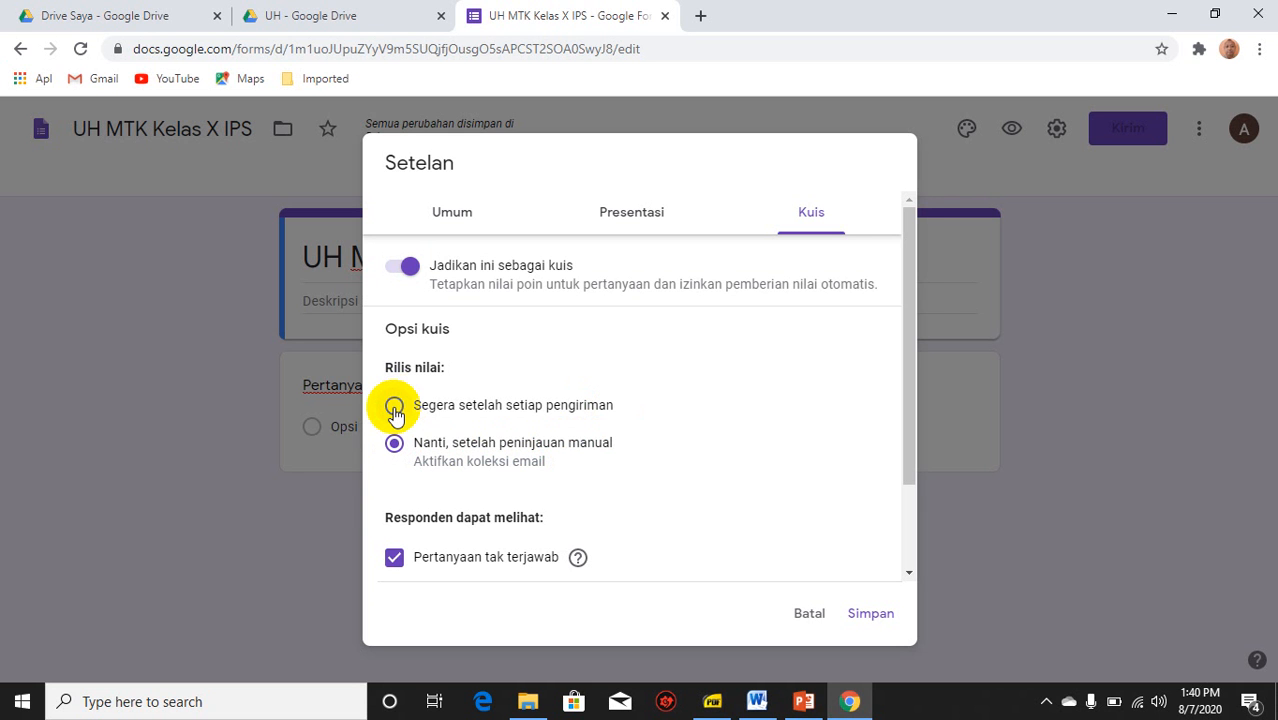
click(394, 410)
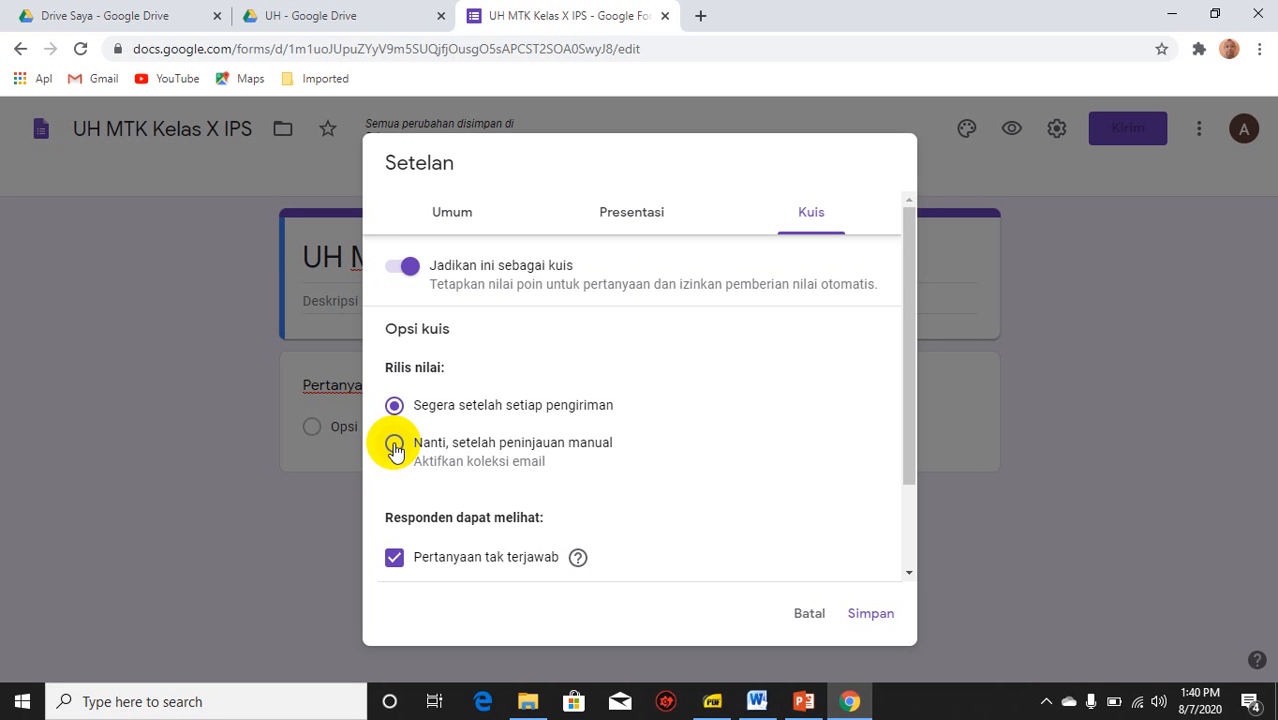
click(394, 446)
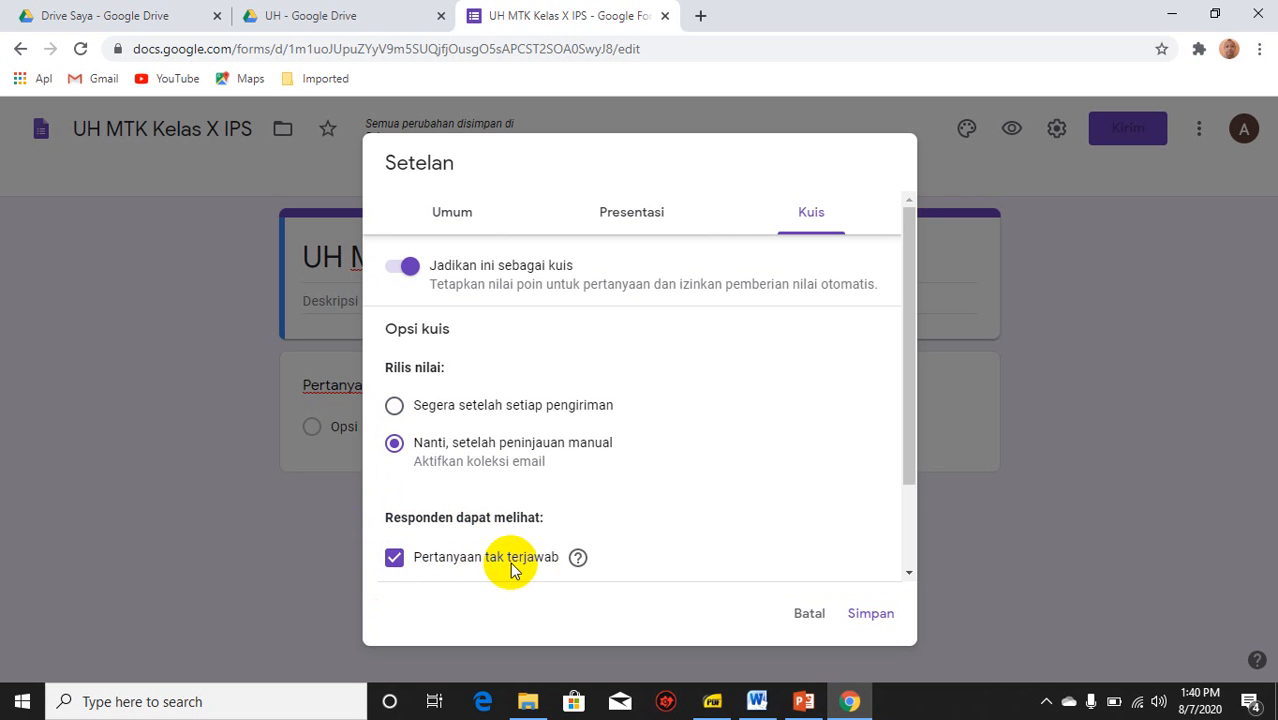
click(394, 563)
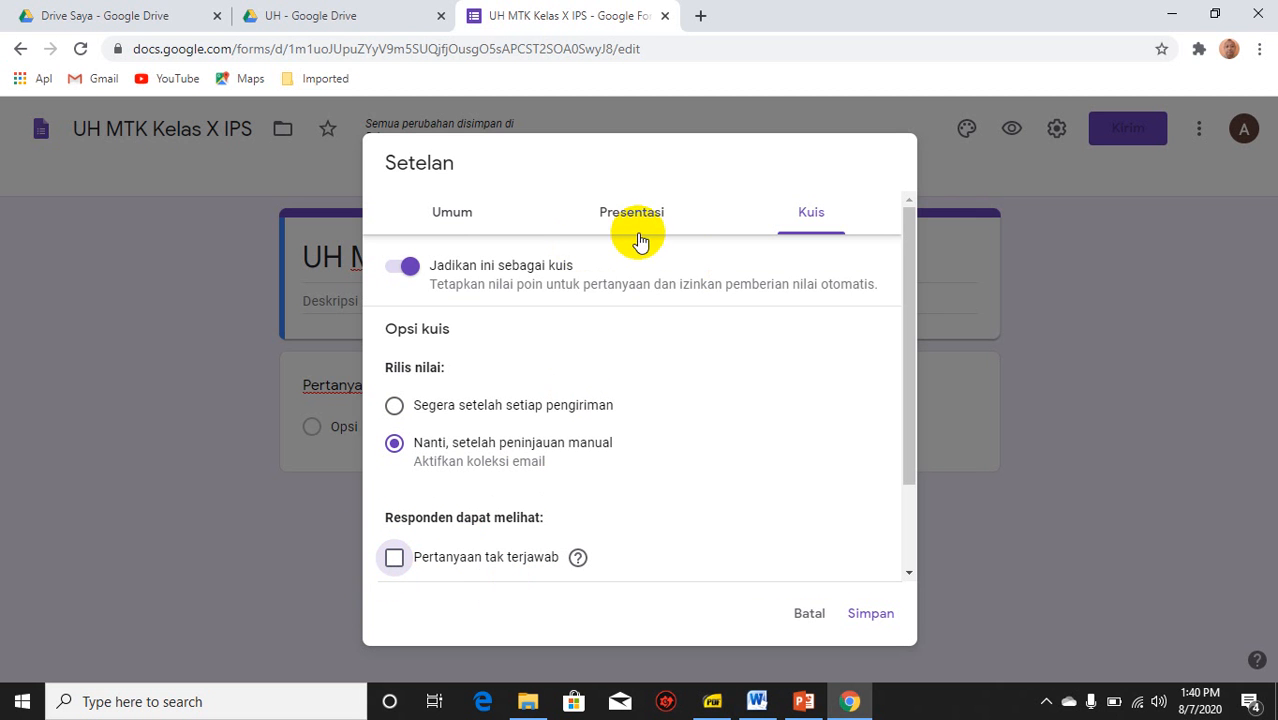
Turn off email address collection and the one-response limit in the form's general settings.
click(446, 225)
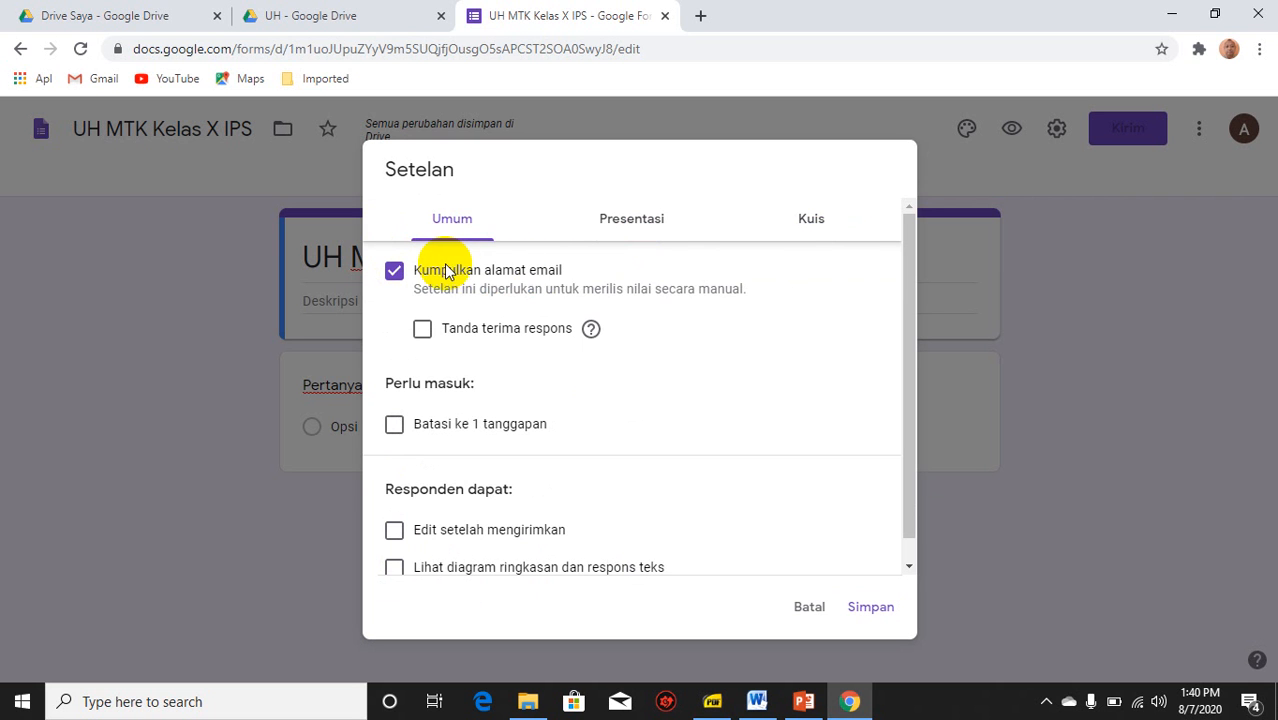
click(395, 276)
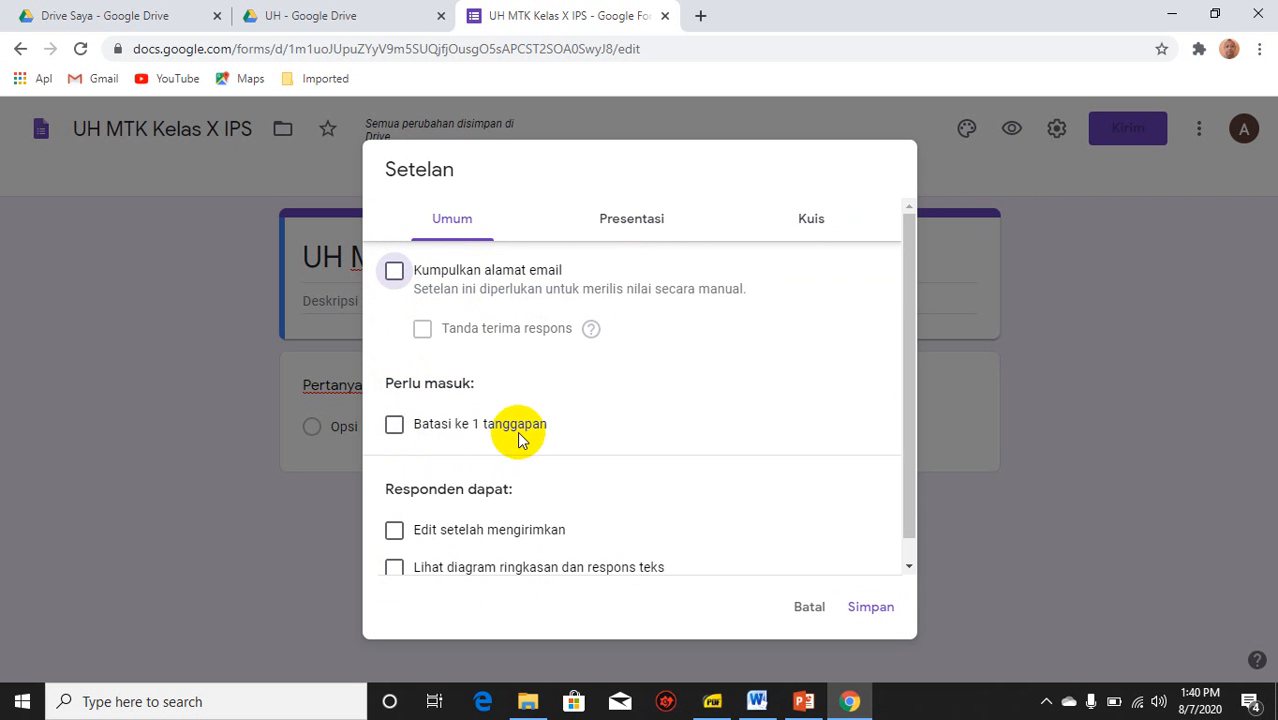
click(391, 430)
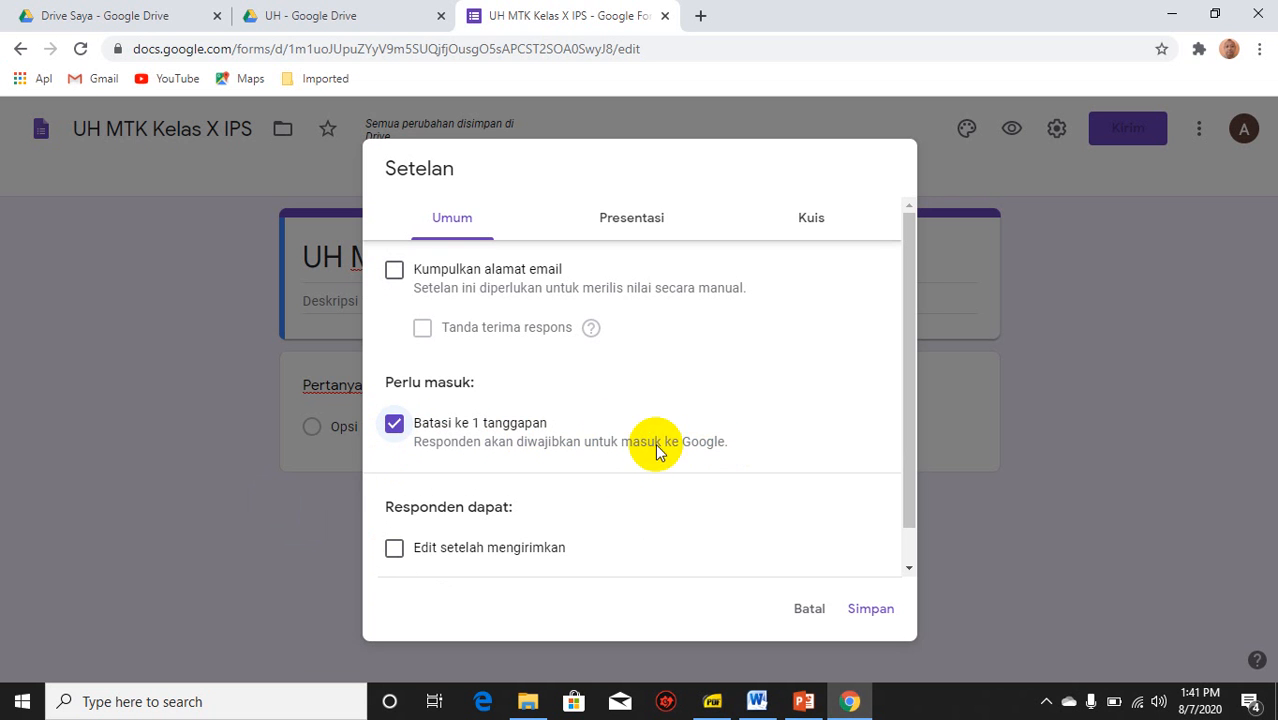
click(395, 426)
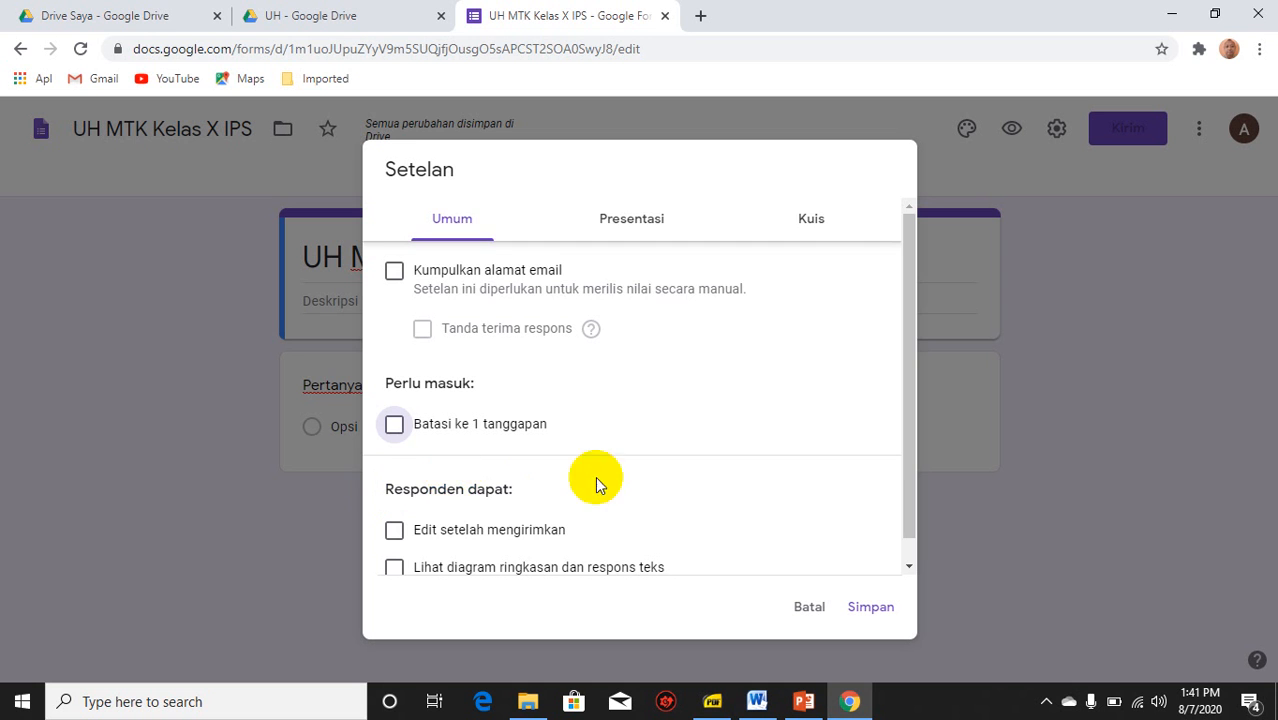
drag(907, 451, 907, 516)
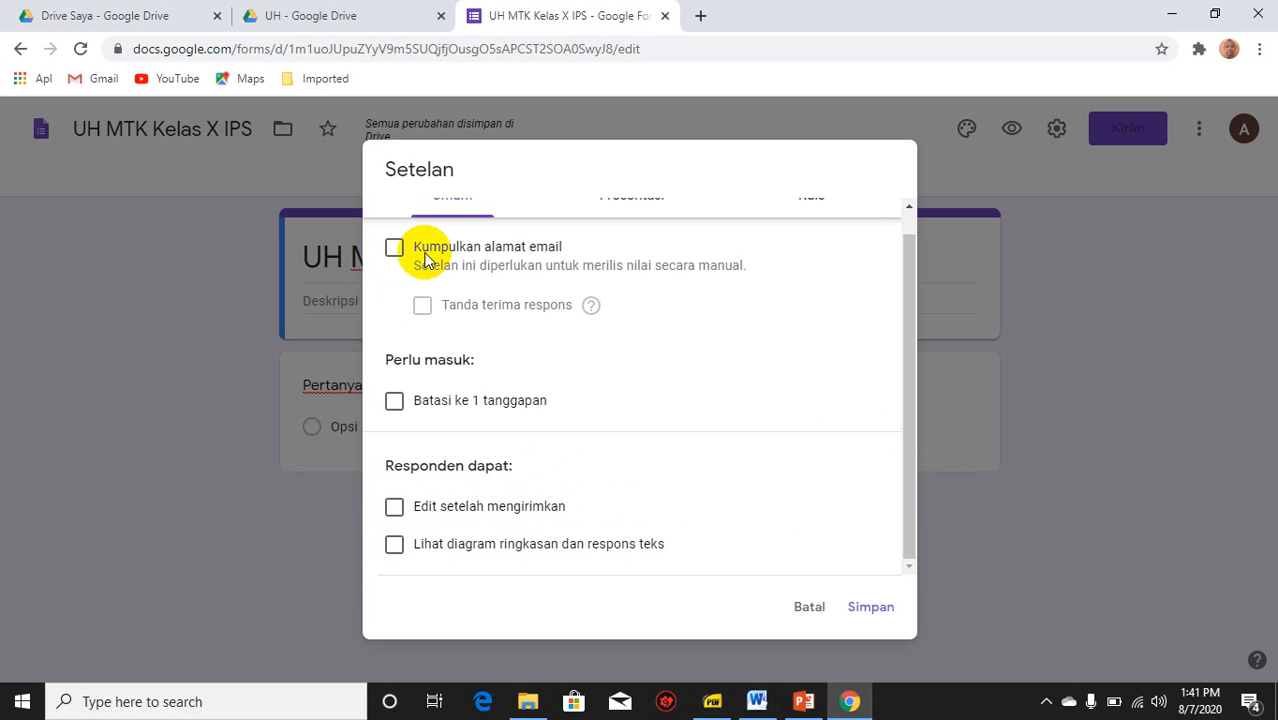
drag(910, 374, 912, 292)
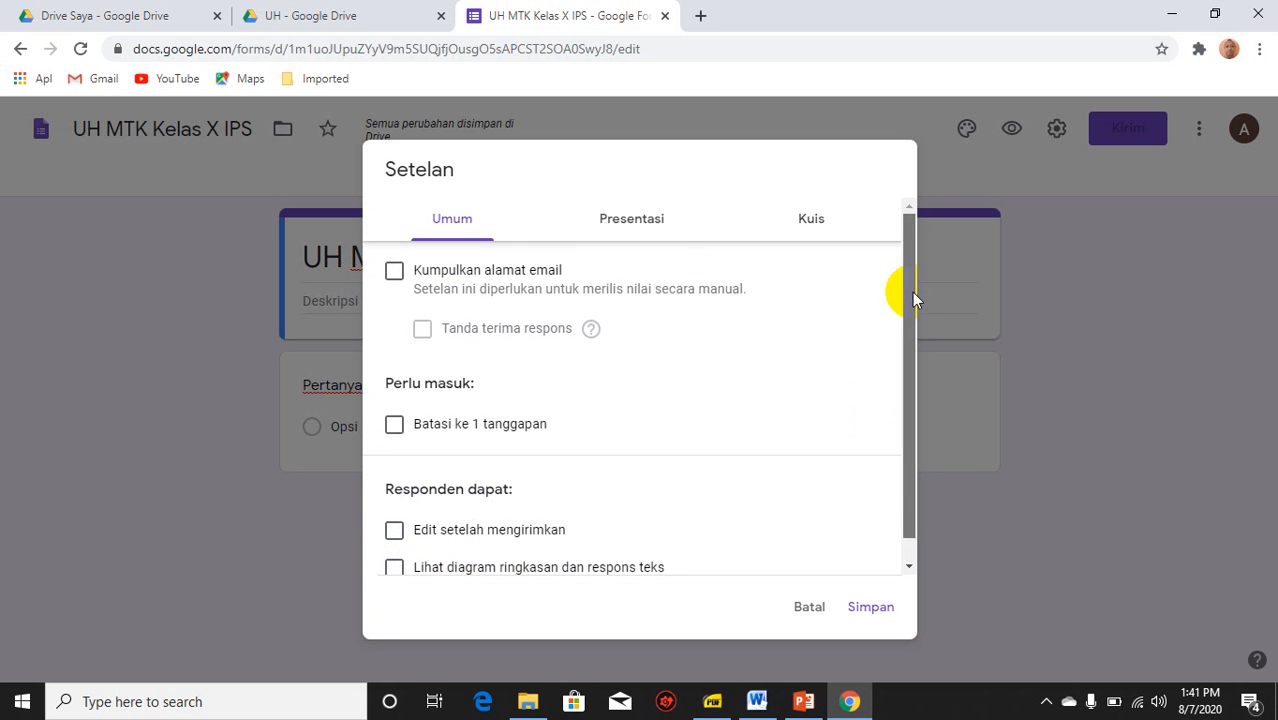
Enable shuffled question order in the presentation settings and save the form settings.
click(626, 232)
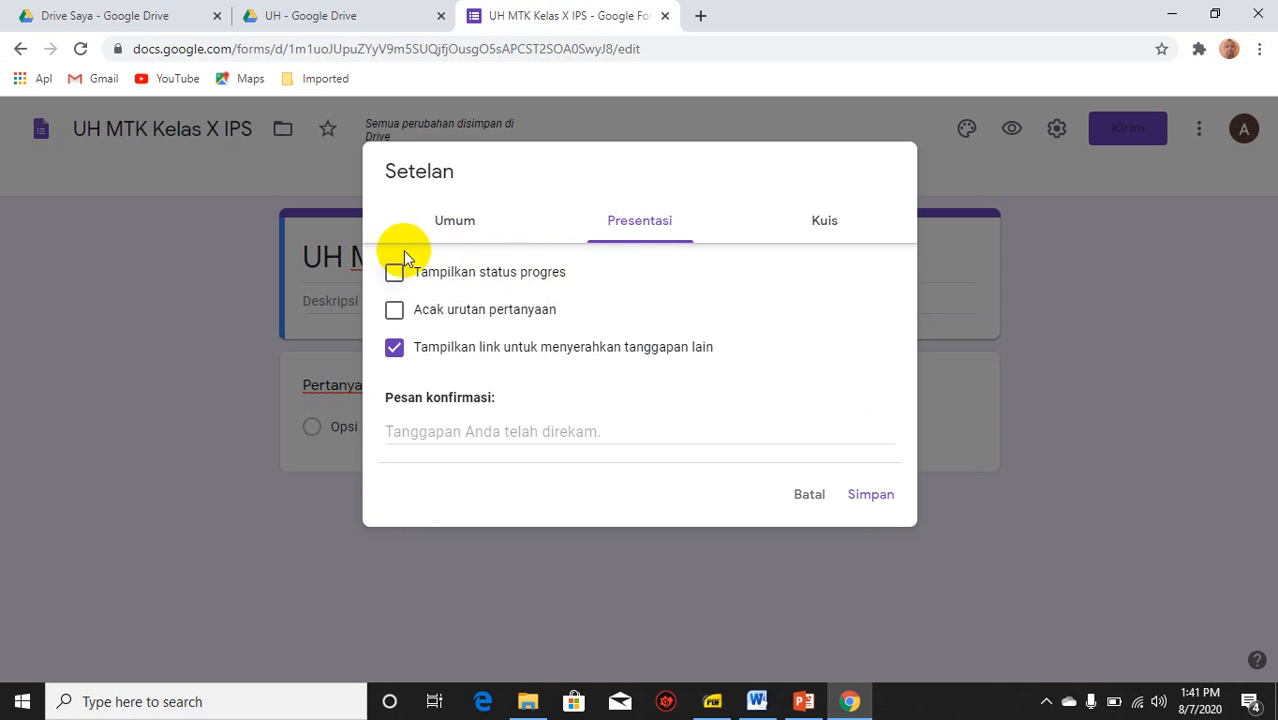
click(394, 312)
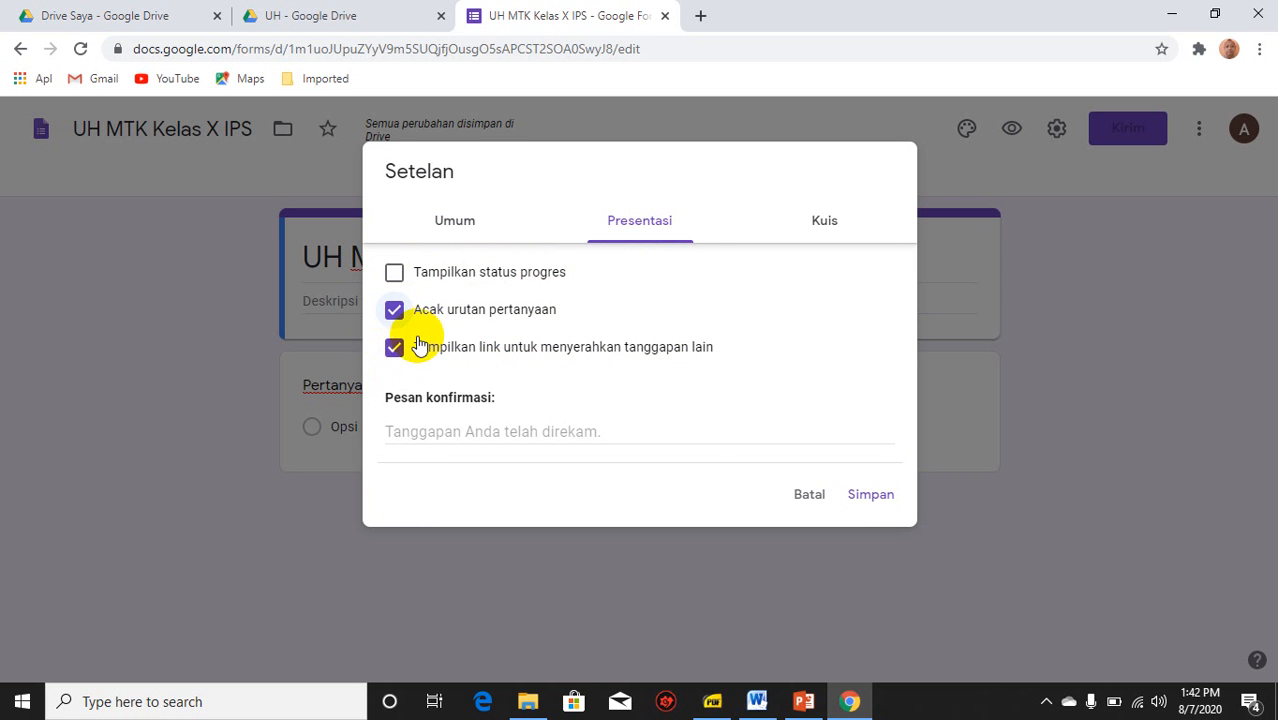
click(868, 496)
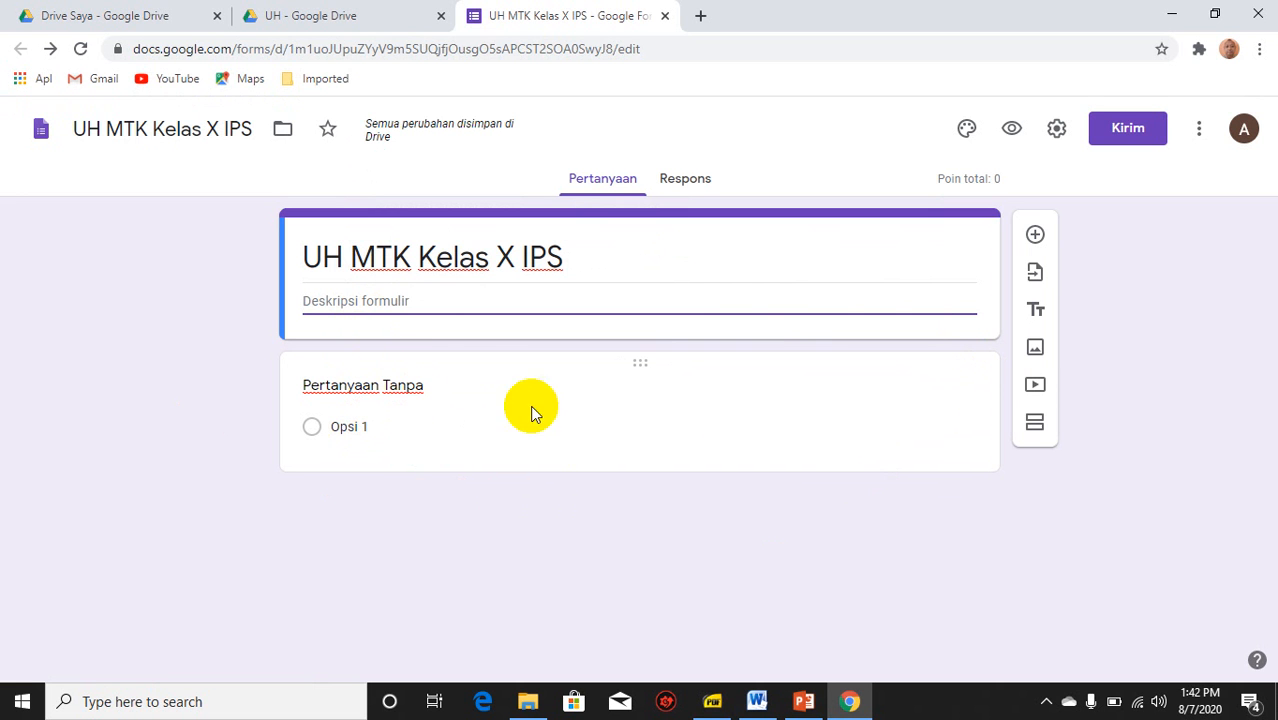
Replace the untitled first question's text with "Ibukota RI adalah ...".
click(379, 426)
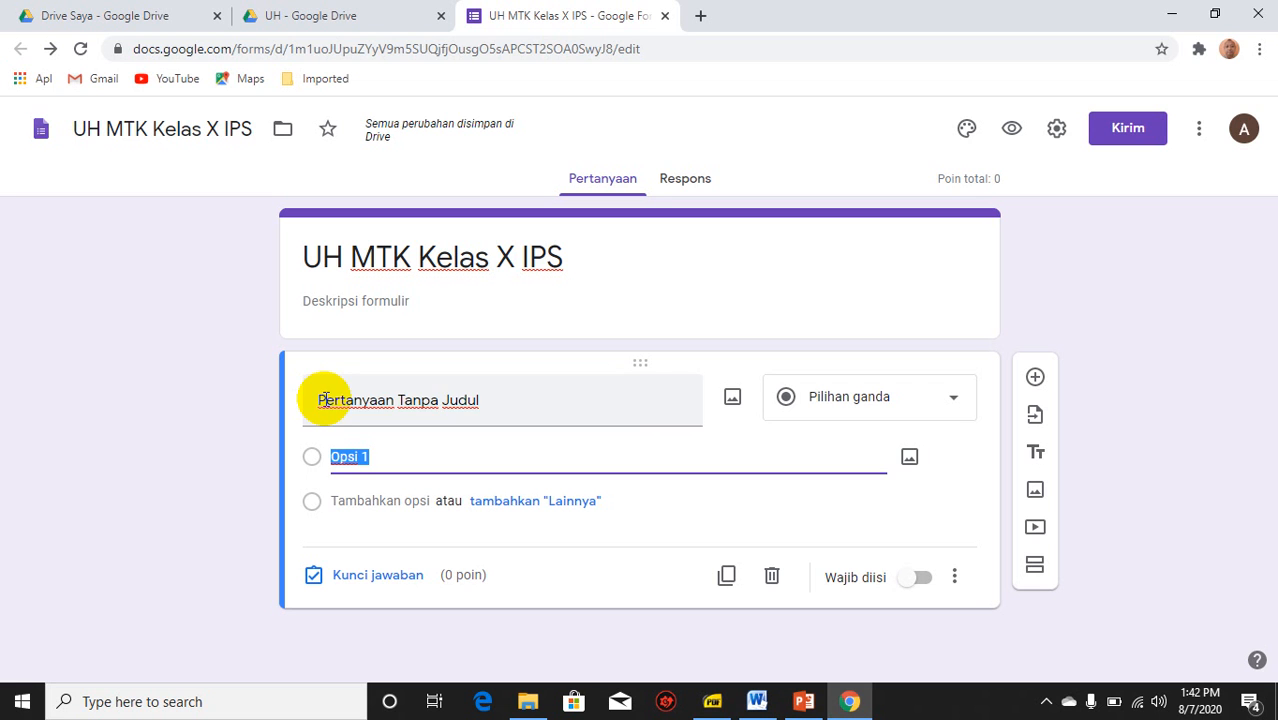
click(320, 400)
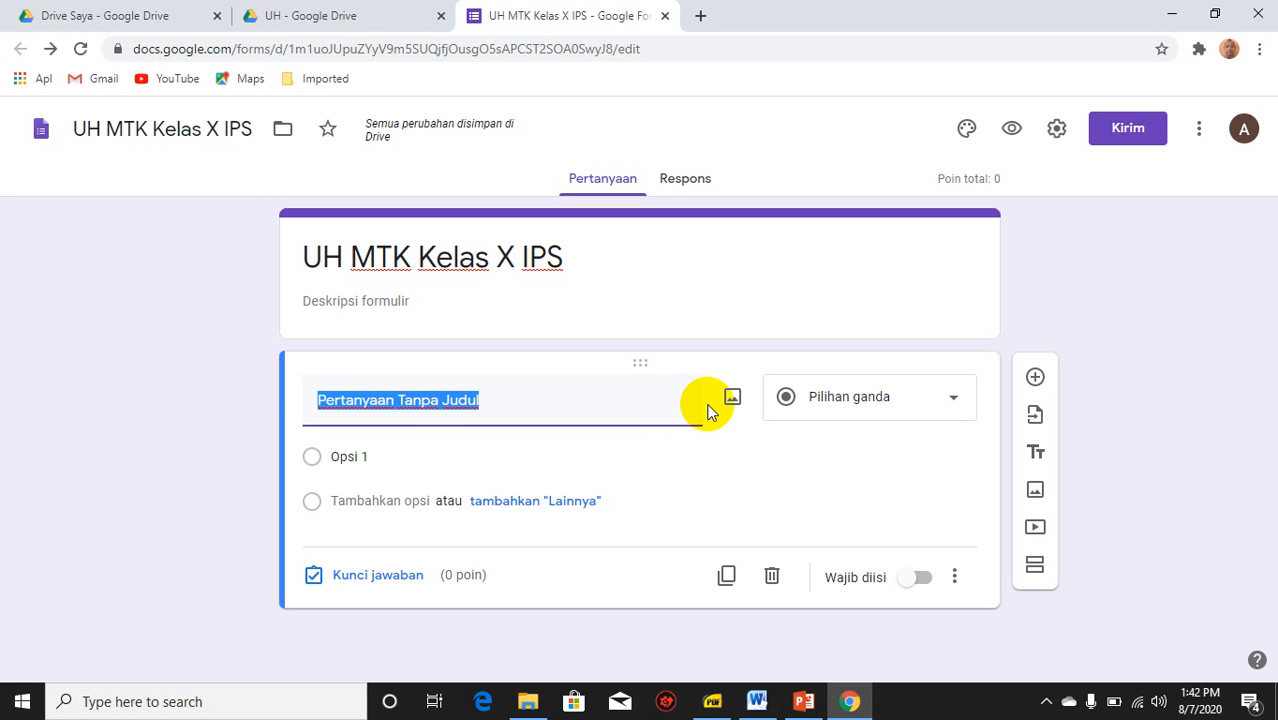
text(Ibuk)
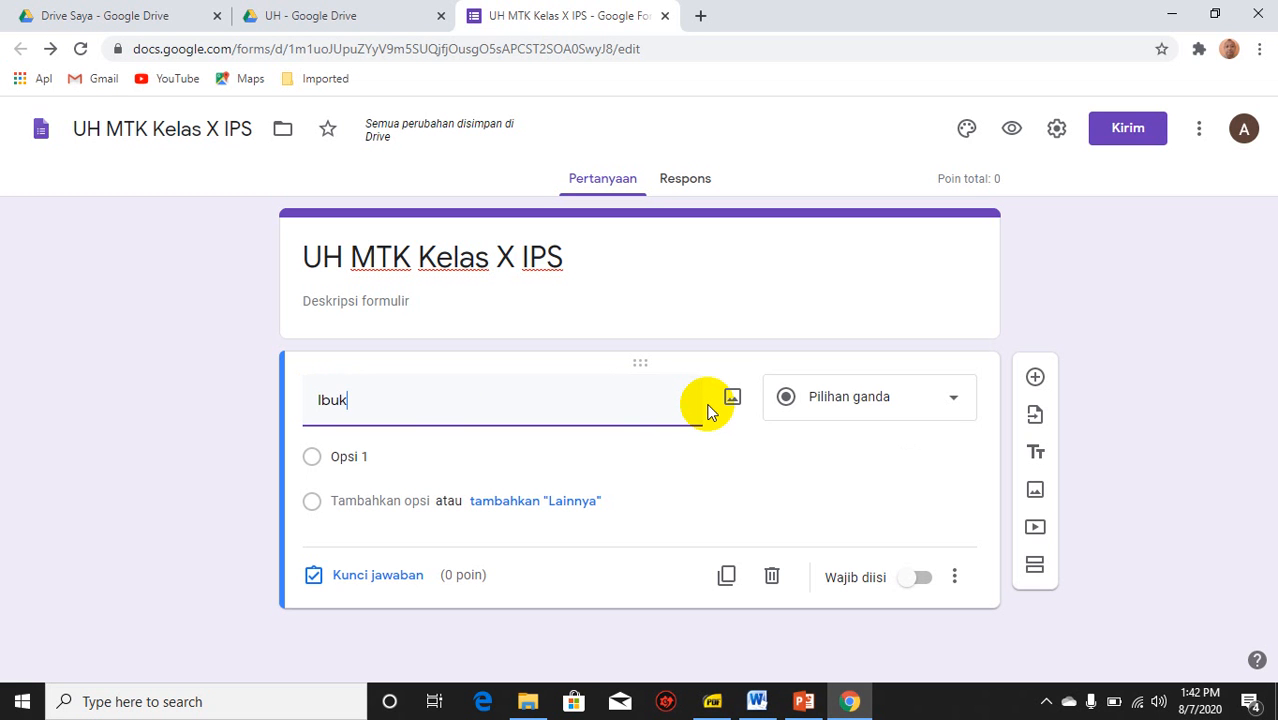
text(ota )
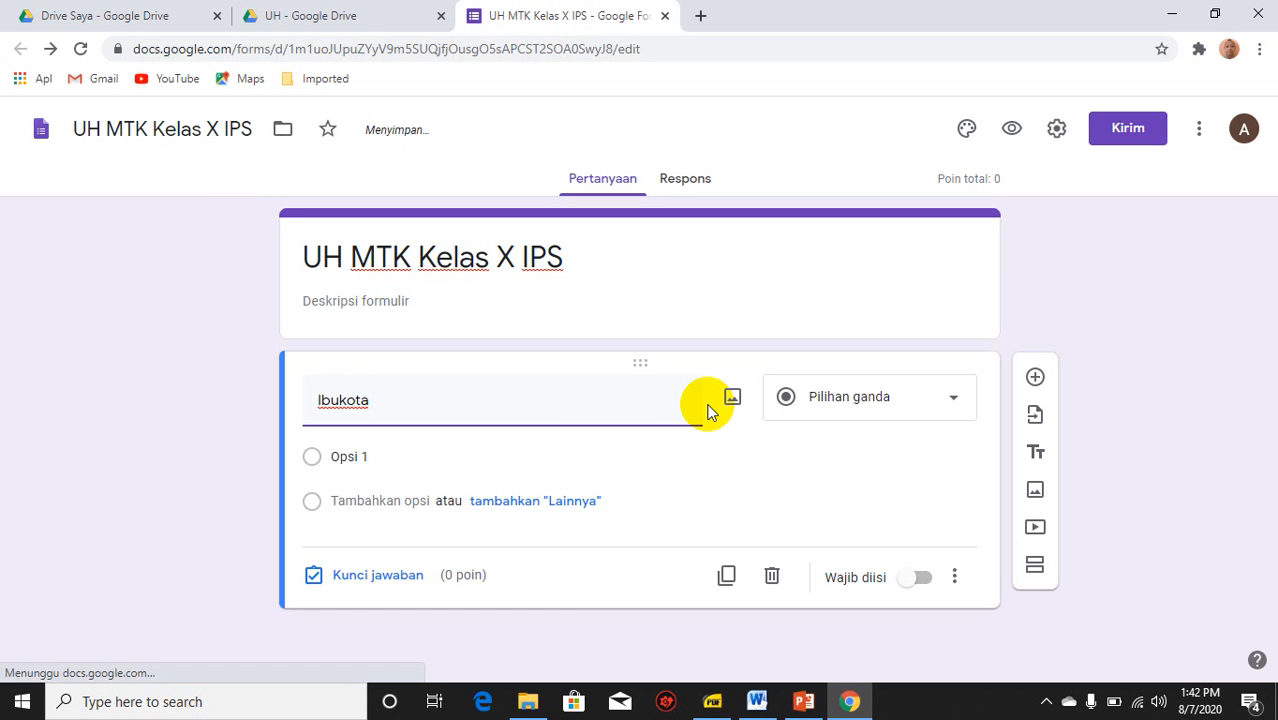
text(RI adalah ...)
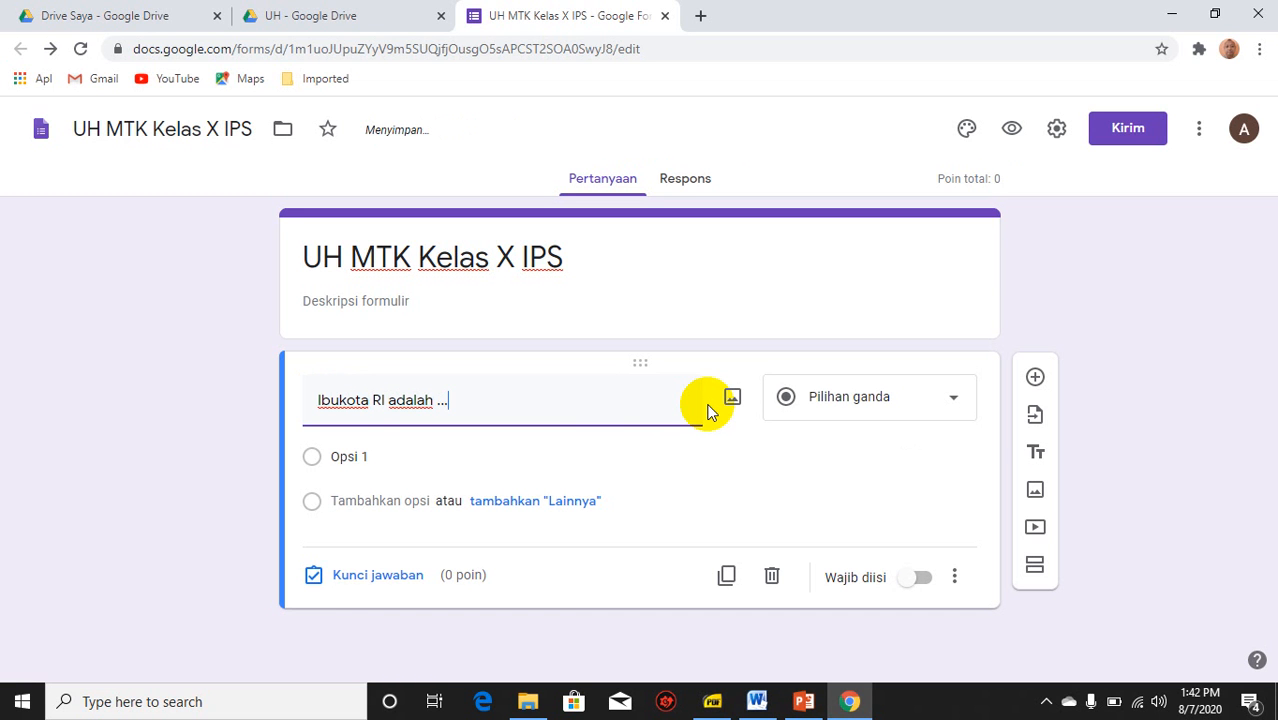
Switch to the Word document and copy question 4's five answer choices, from Jakarta to Madukarta.
click(756, 701)
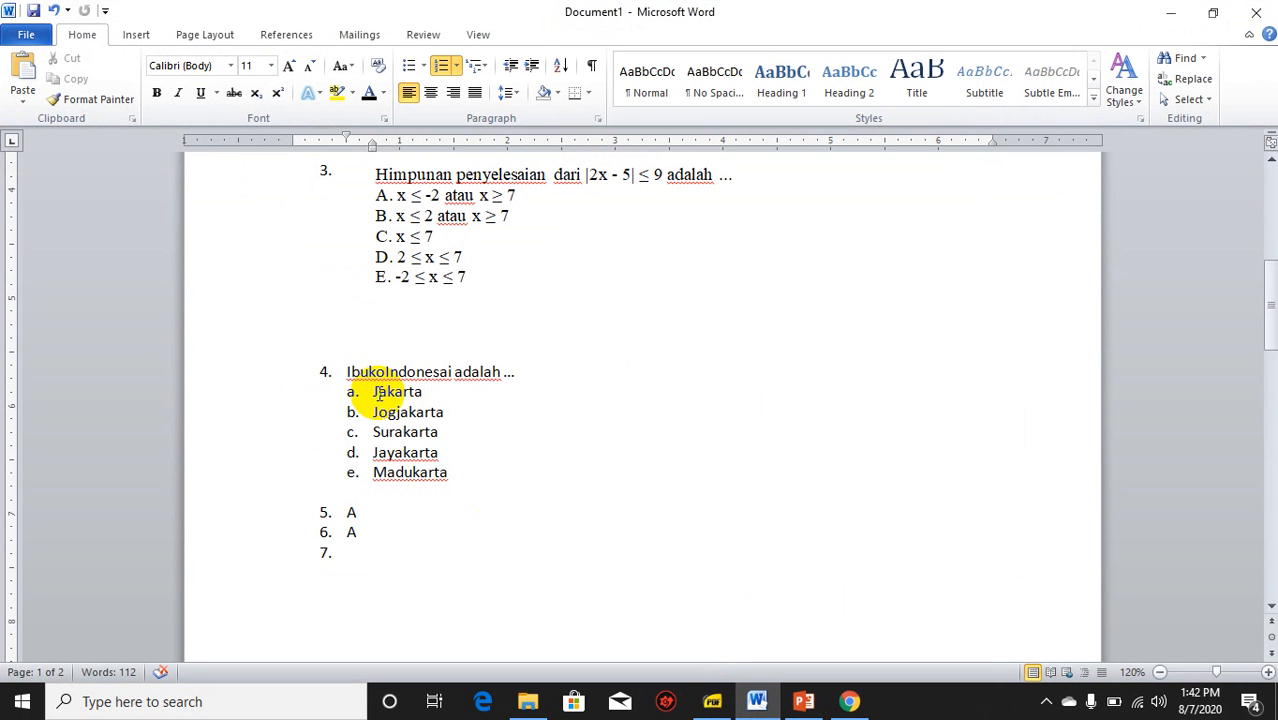
drag(370, 392, 410, 472)
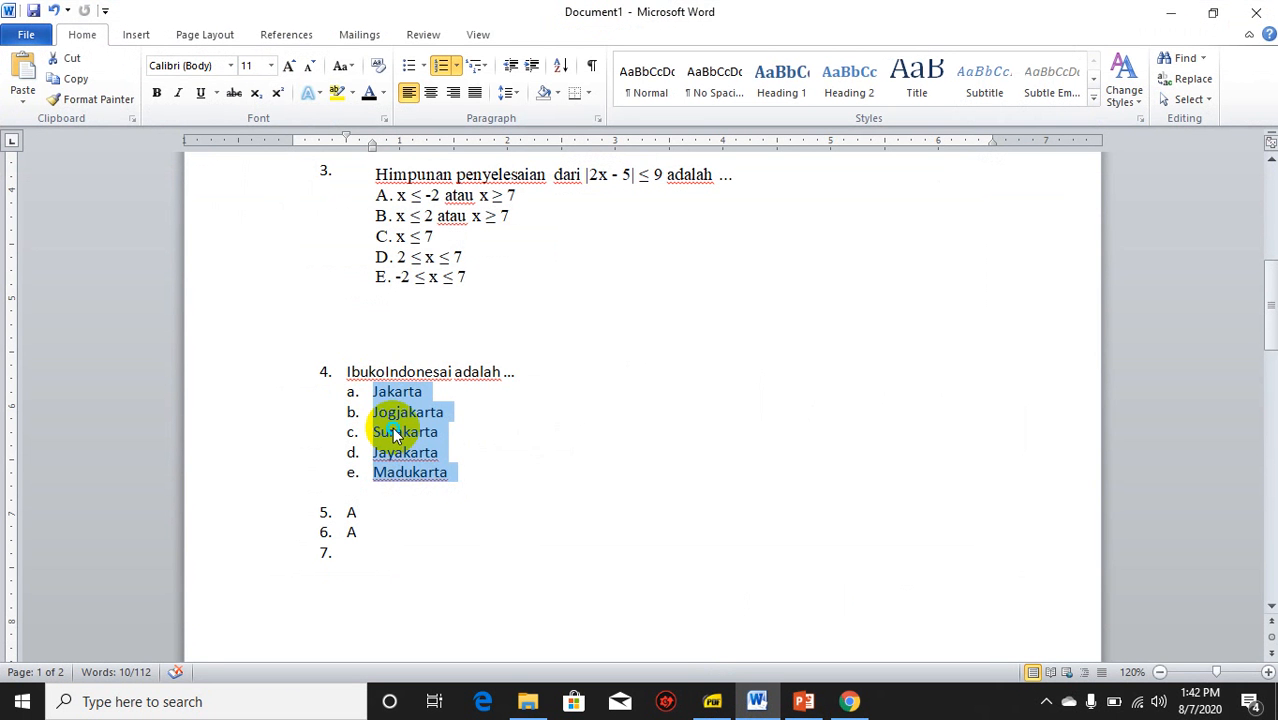
right_click(400, 432)
click(437, 43)
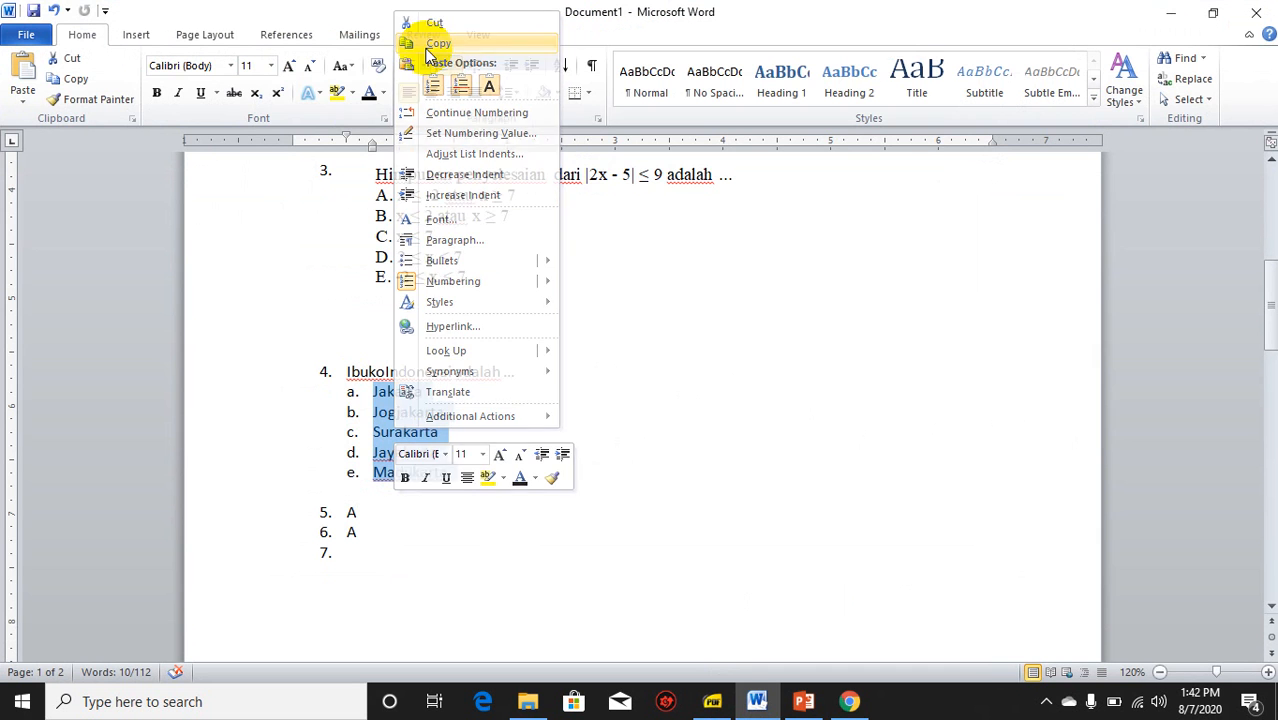
Return to the form in Chrome and try to paste the copied answer choices into the question's first option.
click(849, 701)
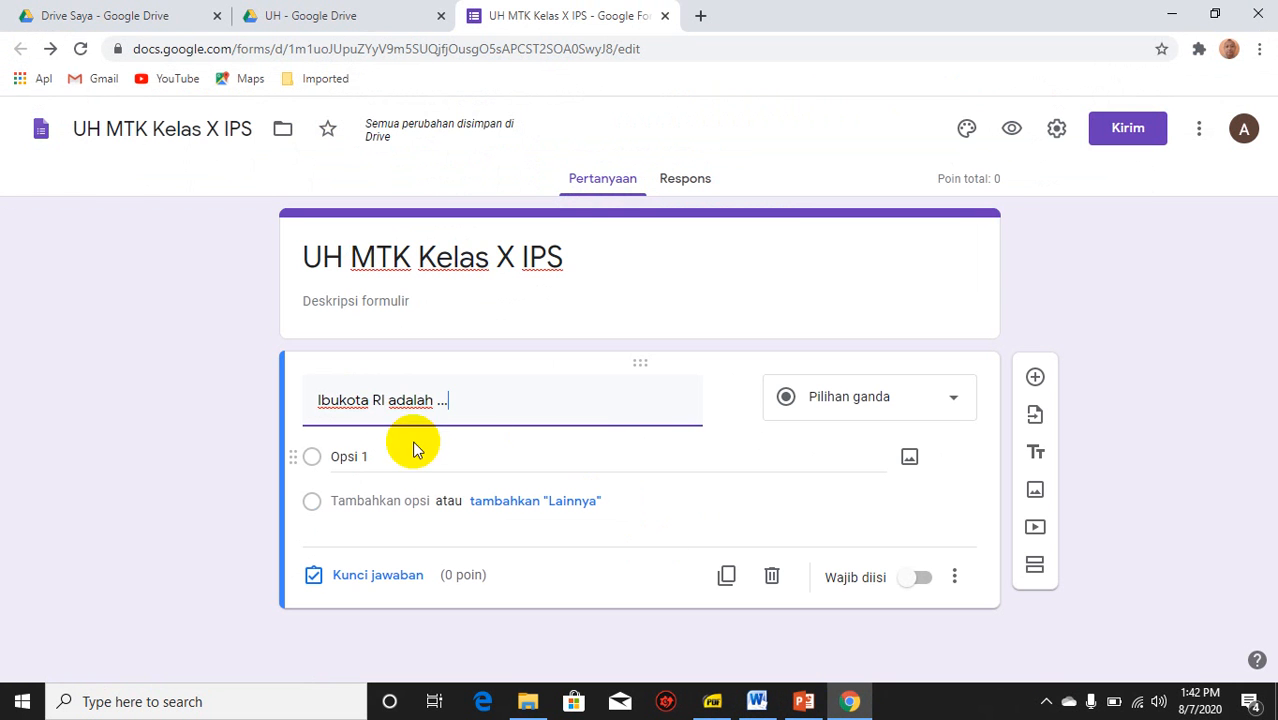
click(342, 456)
key(ctrl+c)
right_click(340, 456)
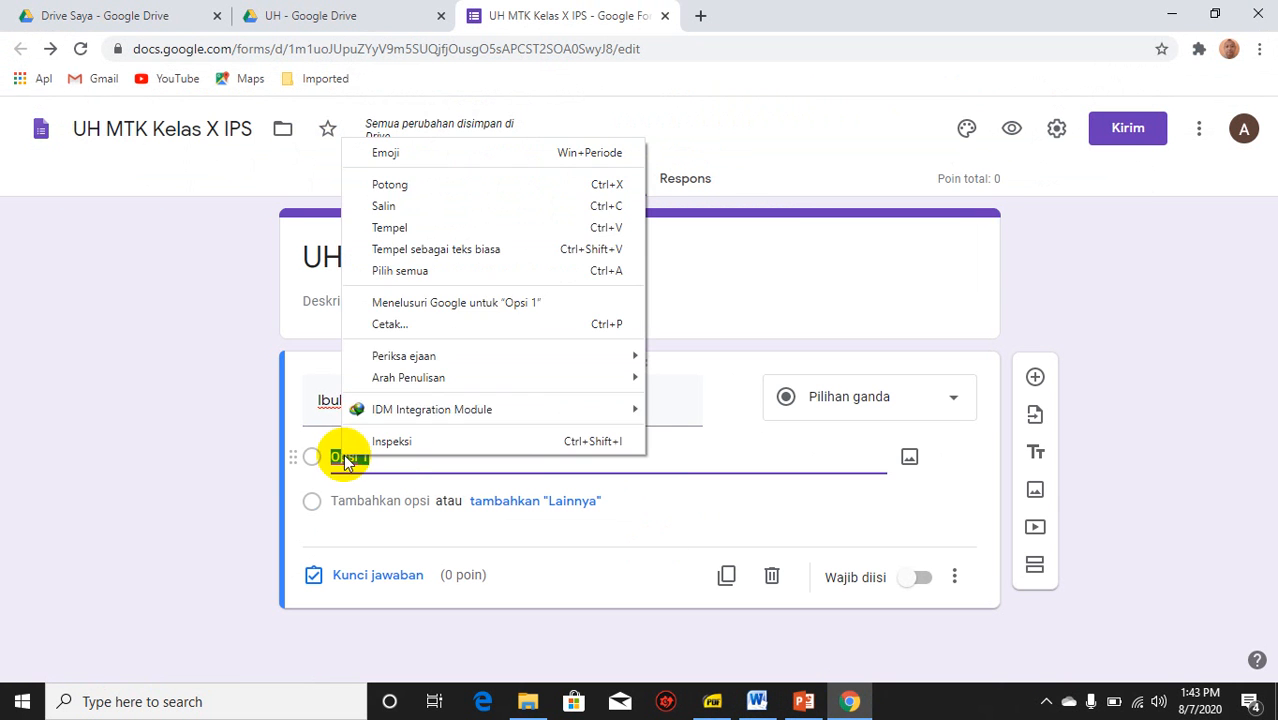
click(418, 208)
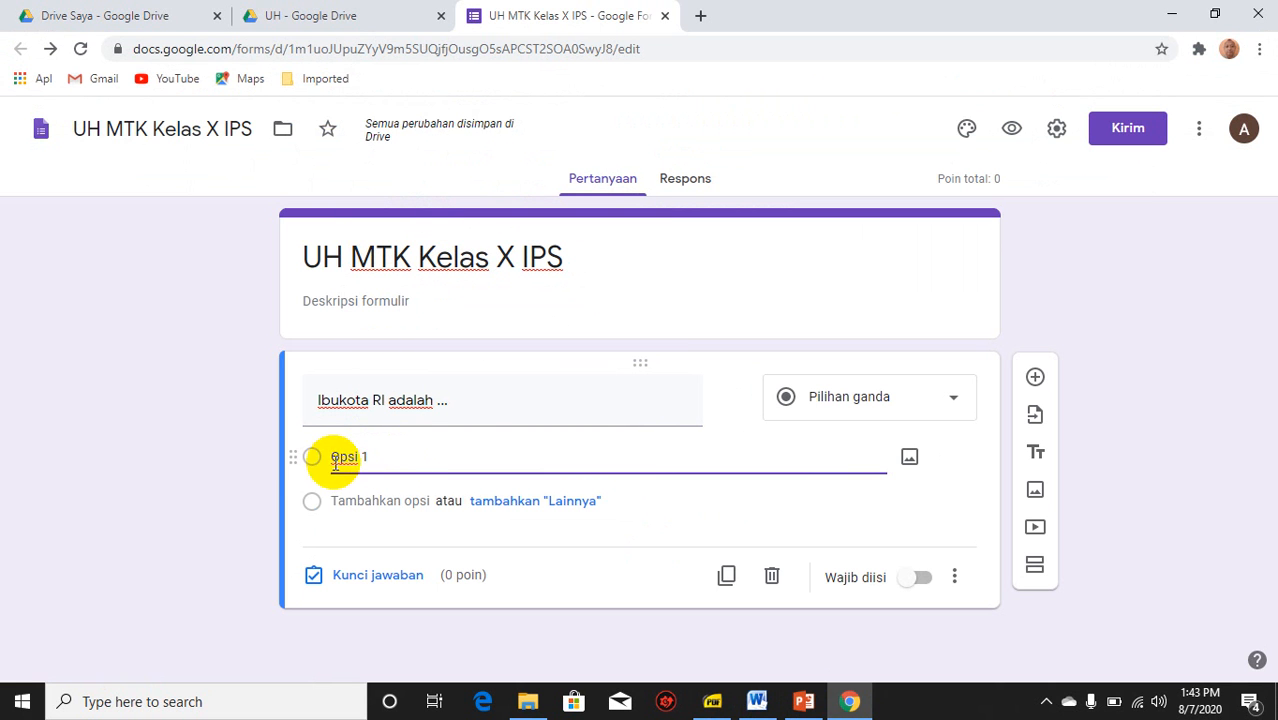
click(345, 456)
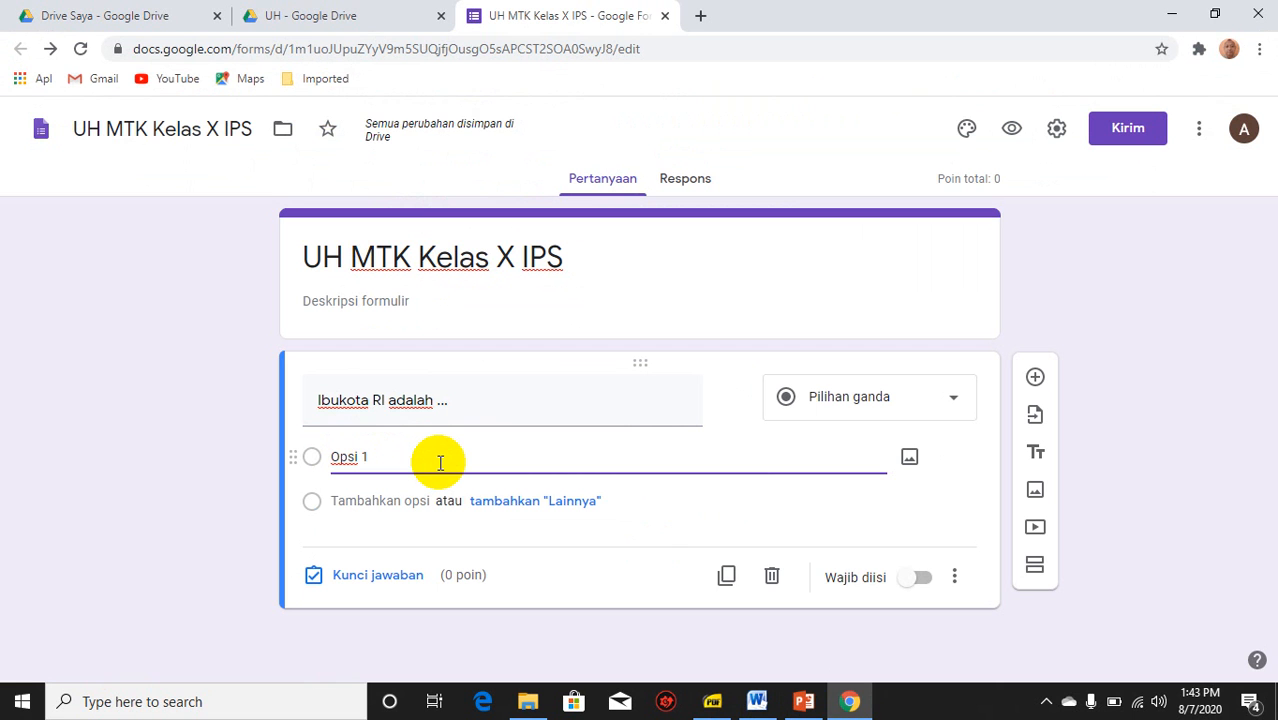
key(ctrl+v)
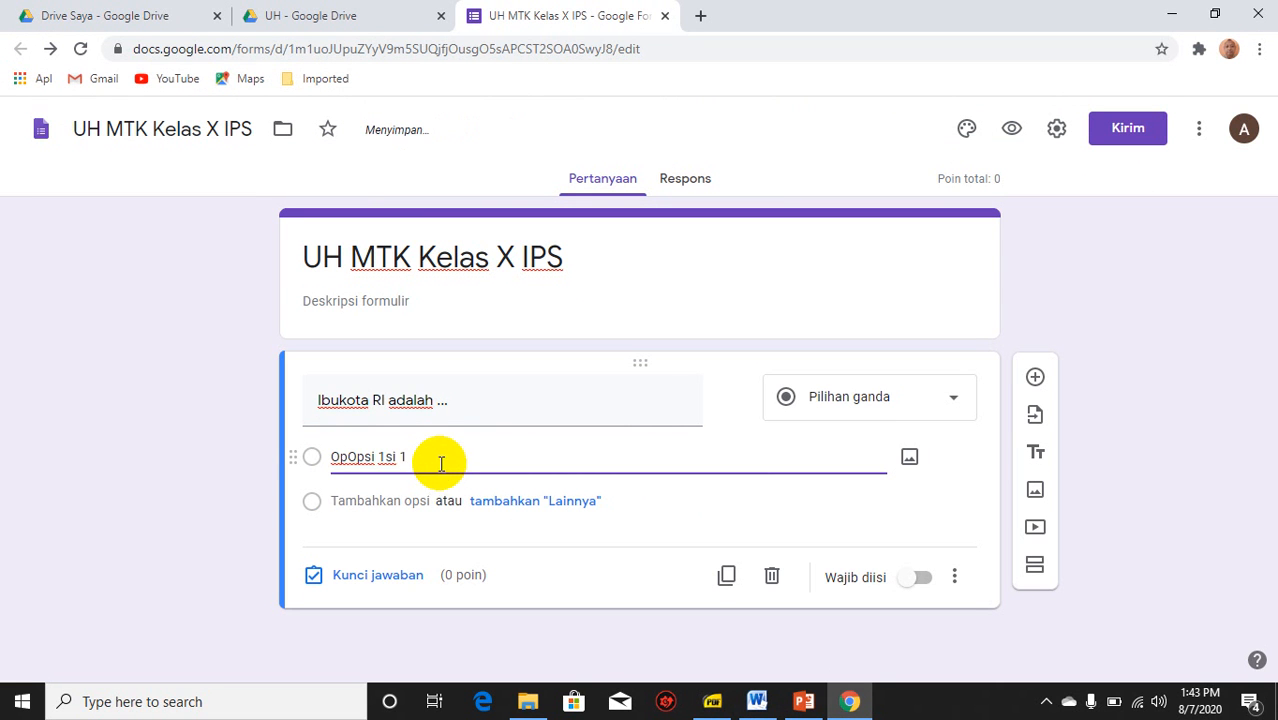
drag(434, 456, 300, 456)
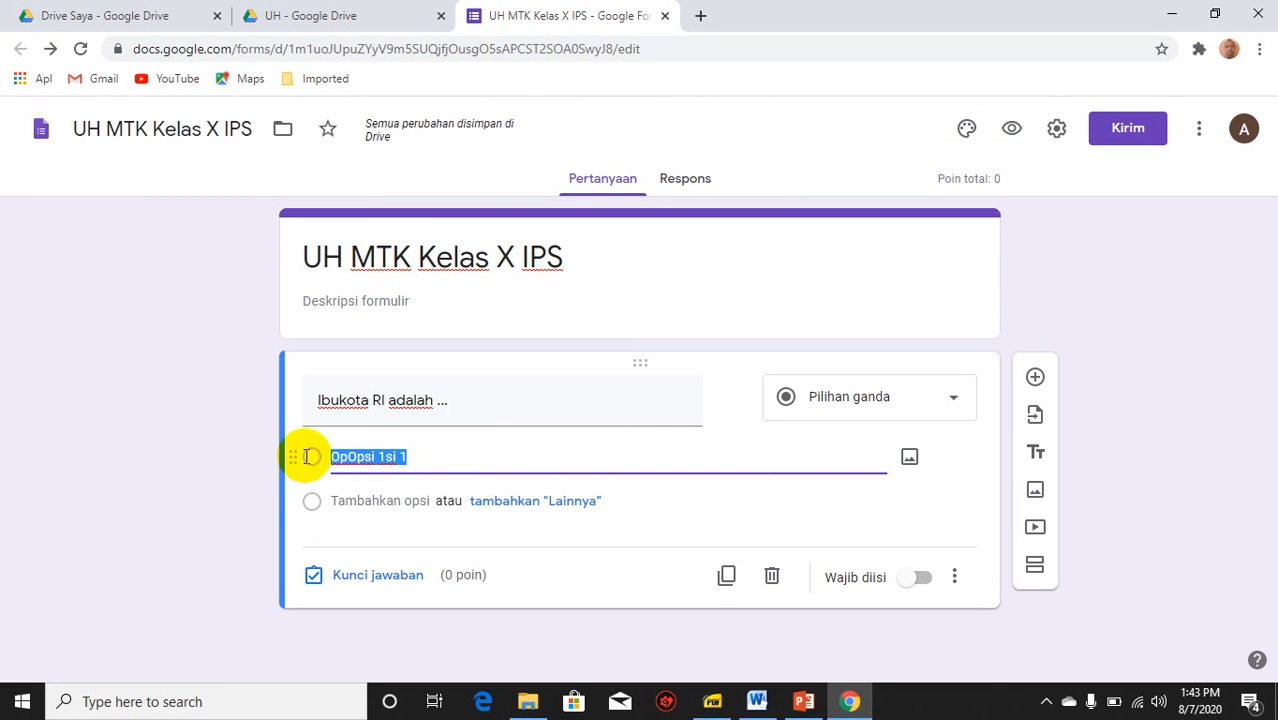
click(493, 466)
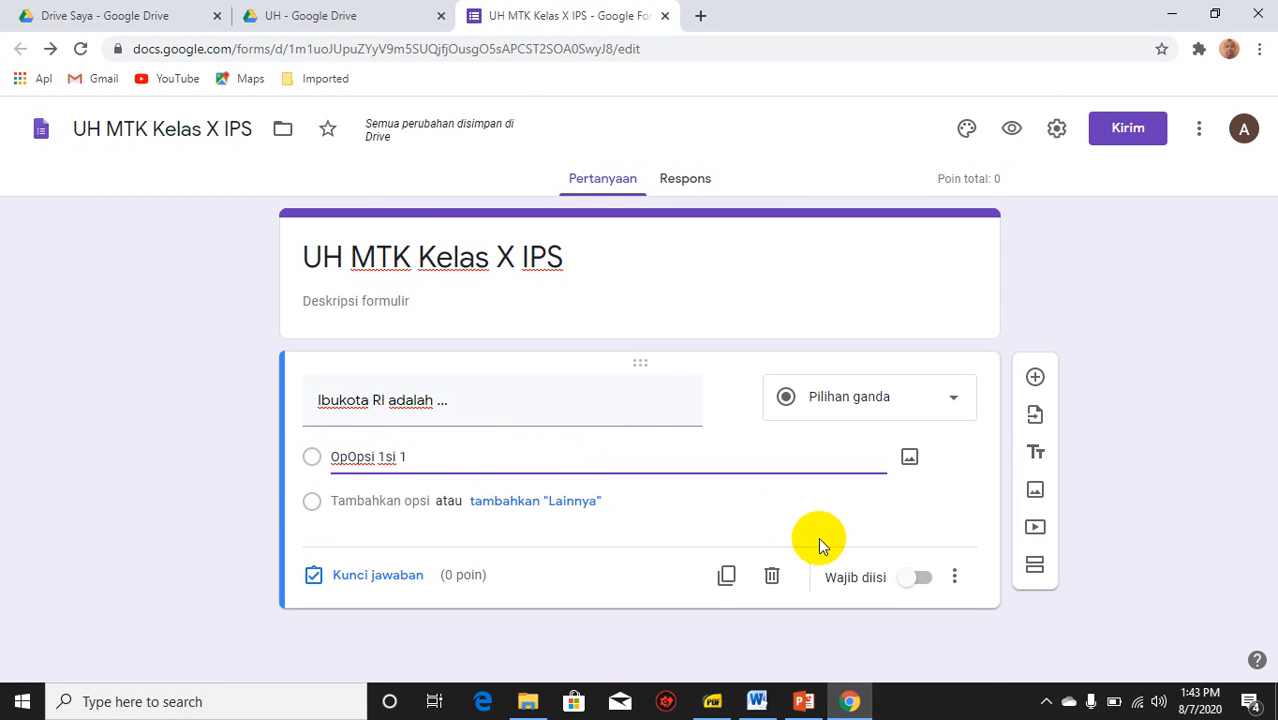